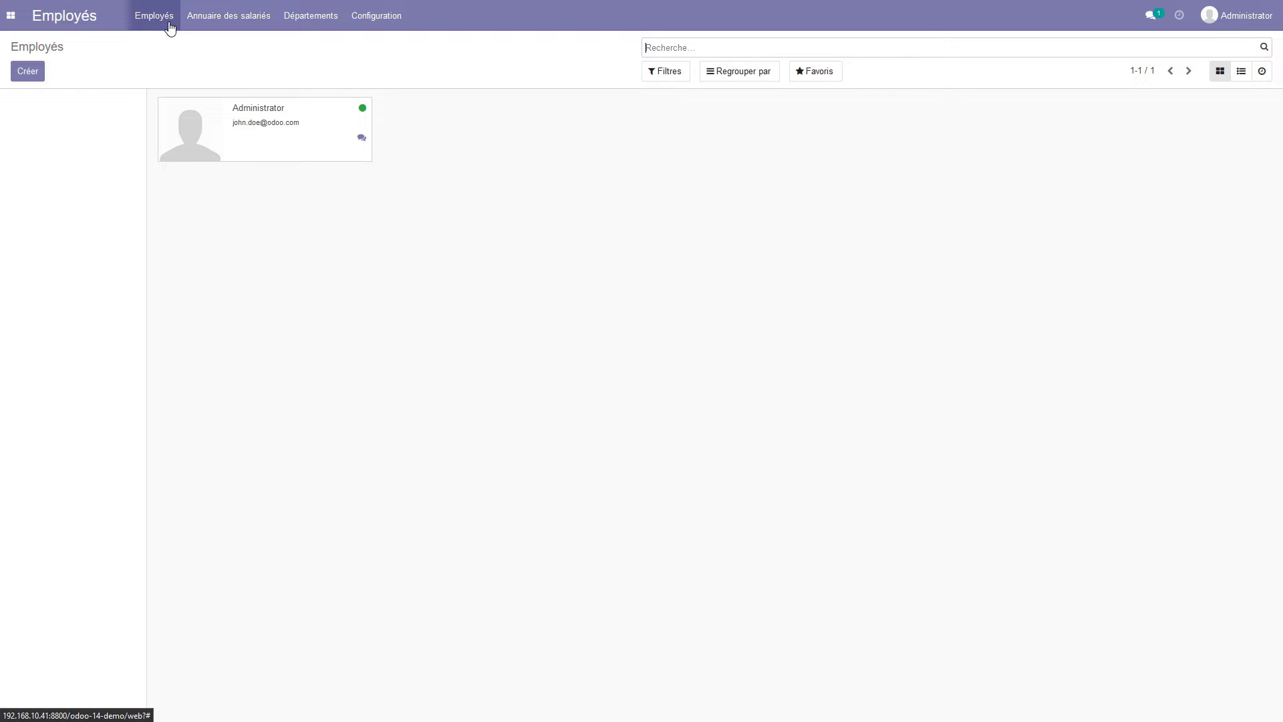
# - Look through the employee directory, the departments overview and the Employés configuration settings
pyautogui.click(227, 25)
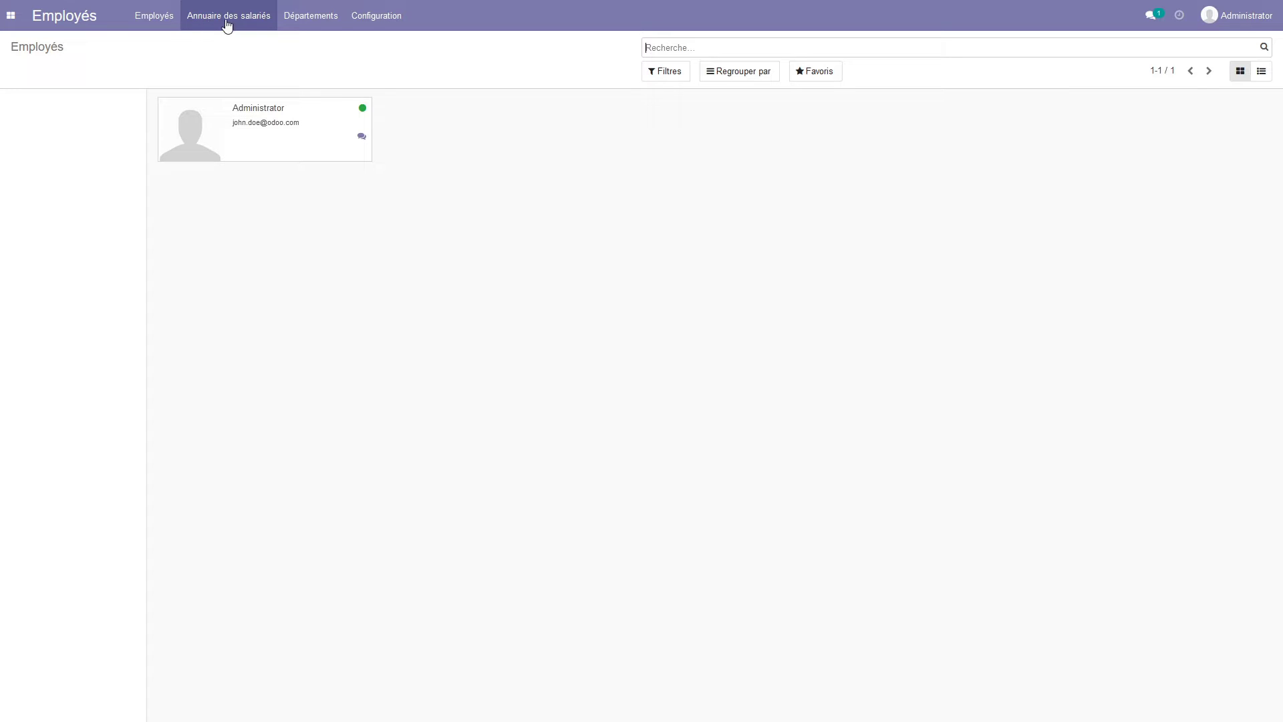
pyautogui.click(321, 27)
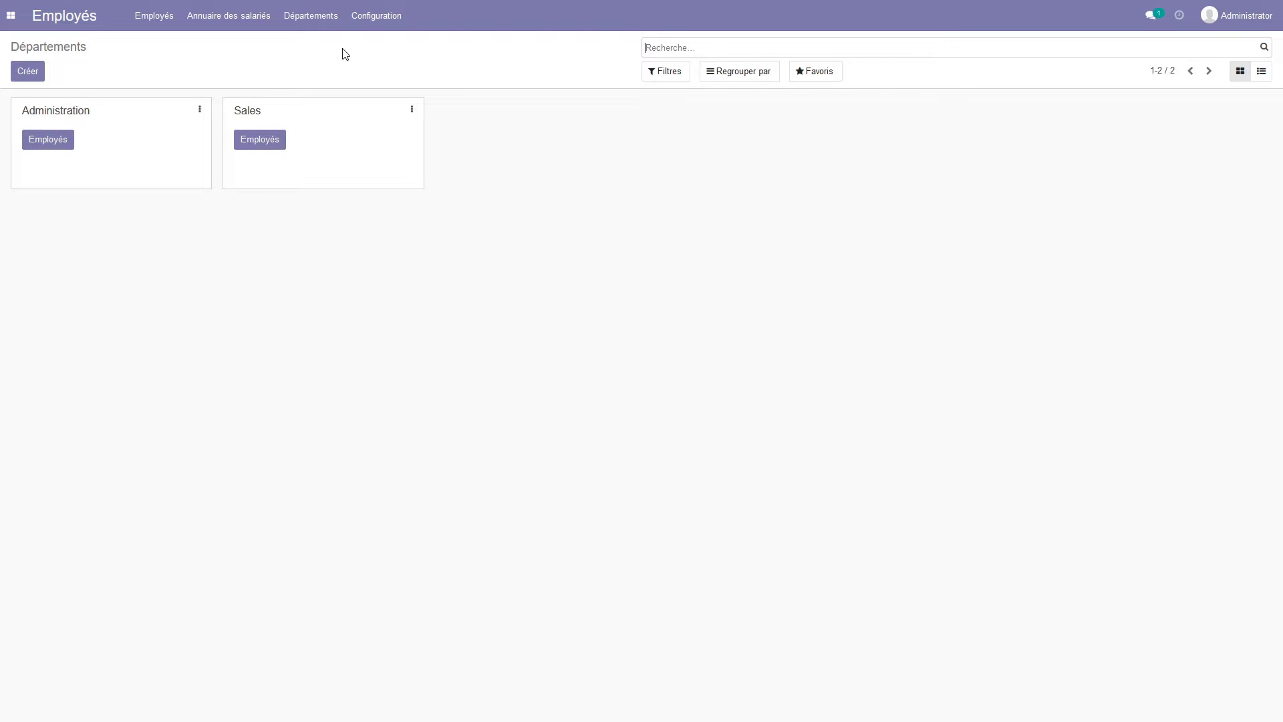
pyautogui.click(380, 20)
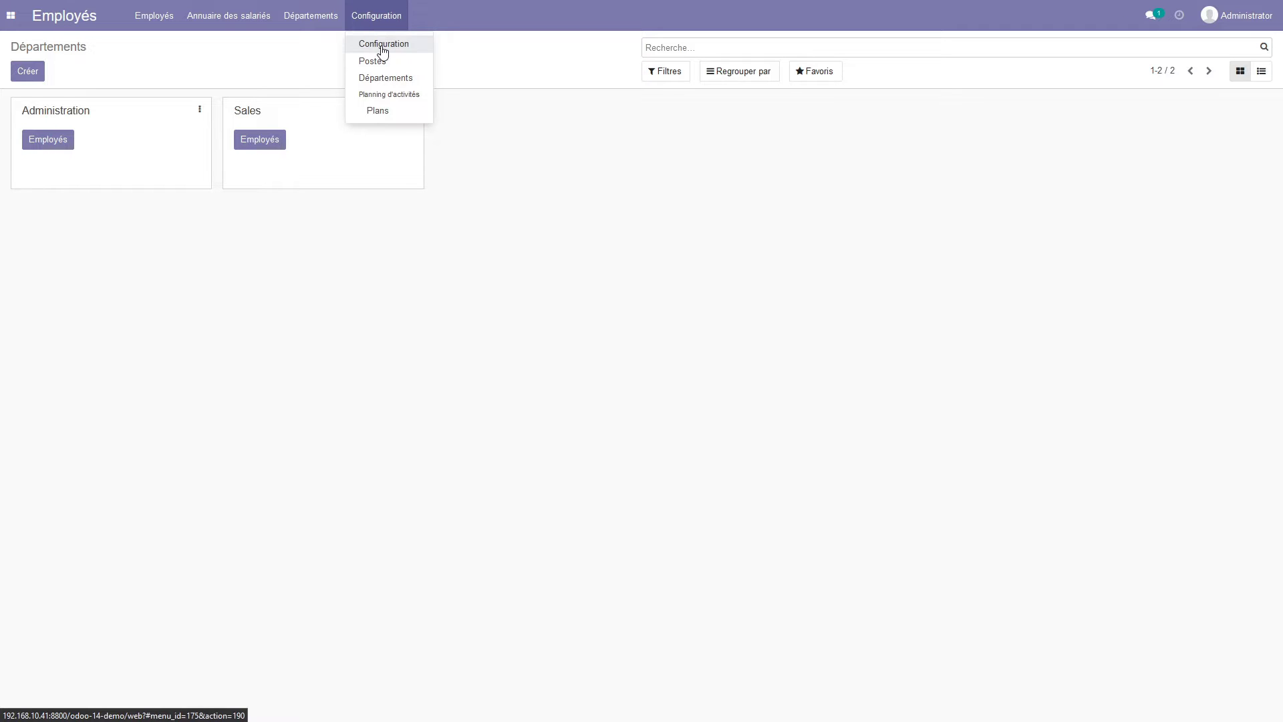
pyautogui.click(383, 49)
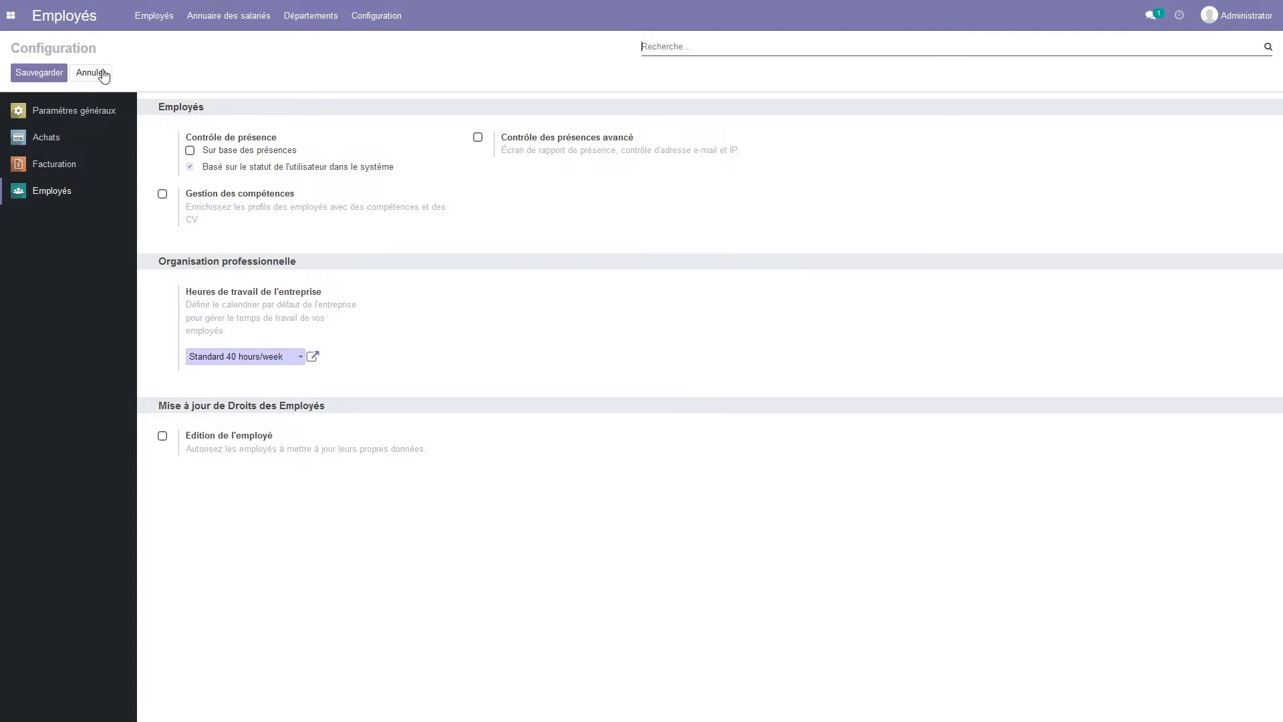
# - Rename the Administration department as Gestion, save it and return to the departments overview
pyautogui.click(376, 17)
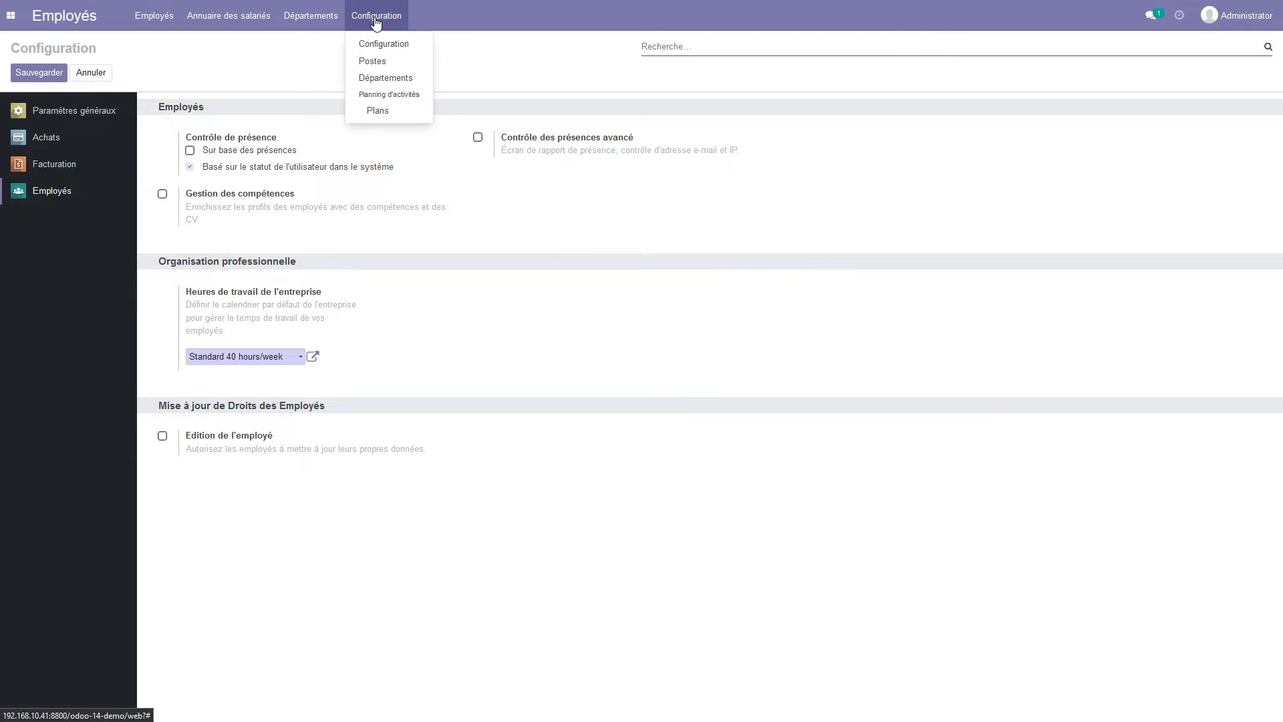
pyautogui.click(381, 79)
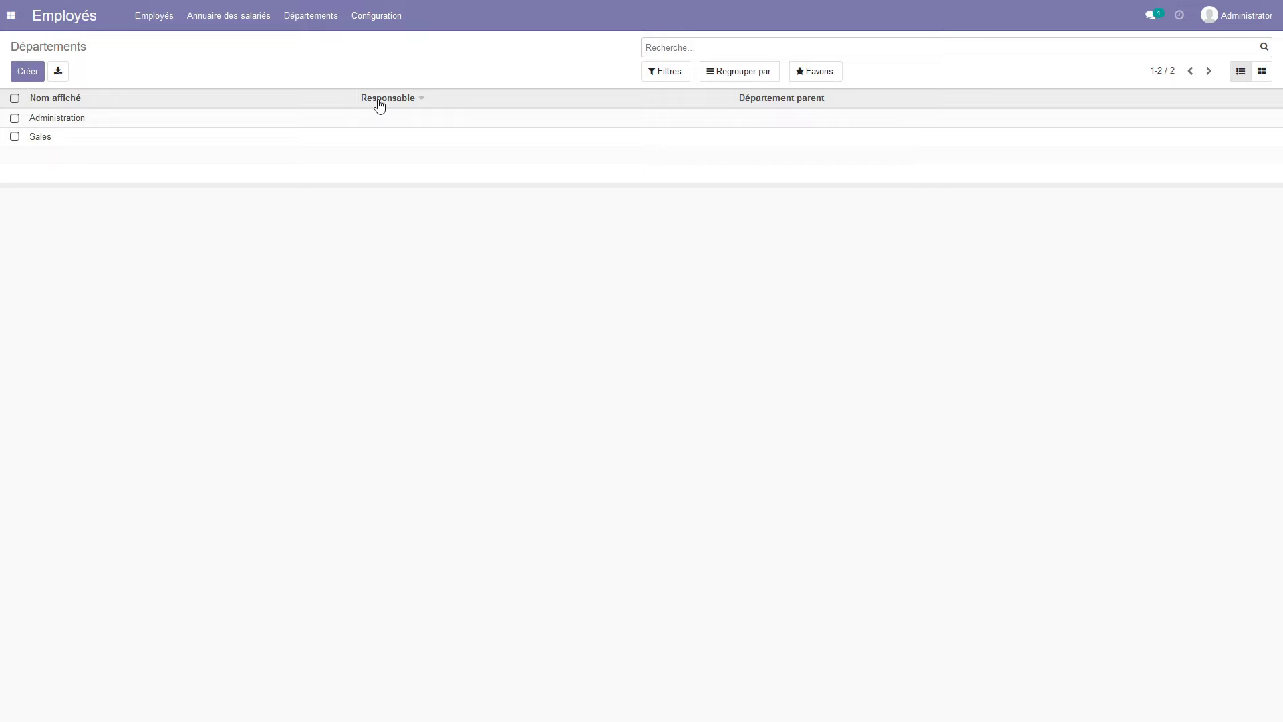
pyautogui.click(49, 127)
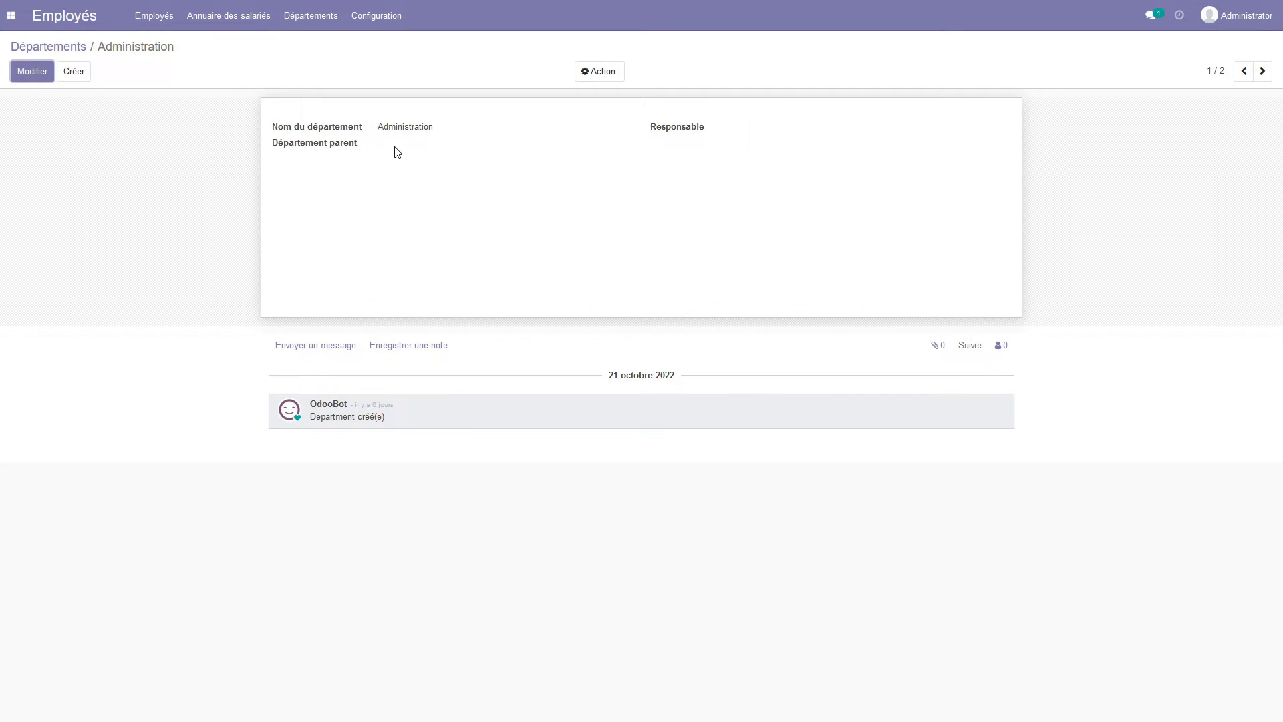
pyautogui.click(24, 75)
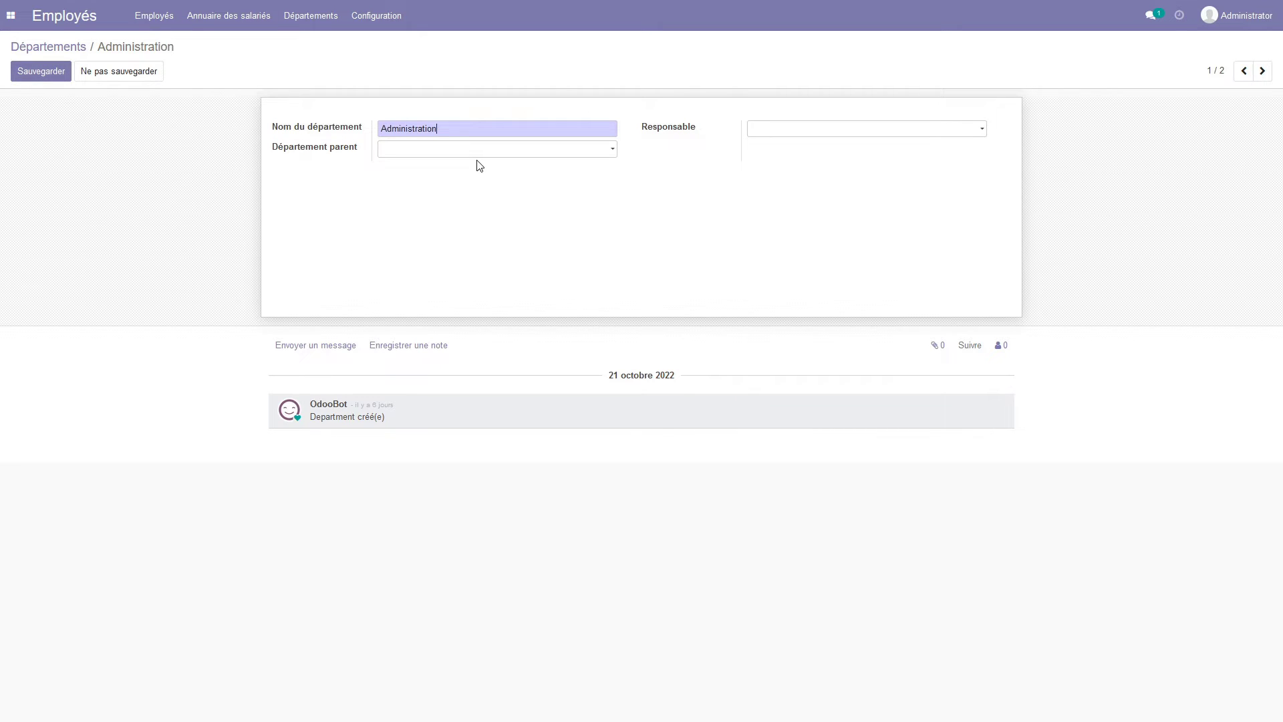
pyautogui.press('BackSpace')
pyautogui.press('BackSpace')
pyautogui.press('BackSpace')
pyautogui.press('BackSpace')
pyautogui.press('BackSpace')
pyautogui.press('BackSpace')
pyautogui.press('BackSpace')
pyautogui.press('BackSpace')
pyautogui.press('BackSpace')
pyautogui.press('BackSpace')
pyautogui.press('BackSpace')
pyautogui.press('BackSpace')
pyautogui.press('BackSpace')
pyautogui.press('BackSpace')
pyautogui.write('Gestion')
pyautogui.click(35, 77)
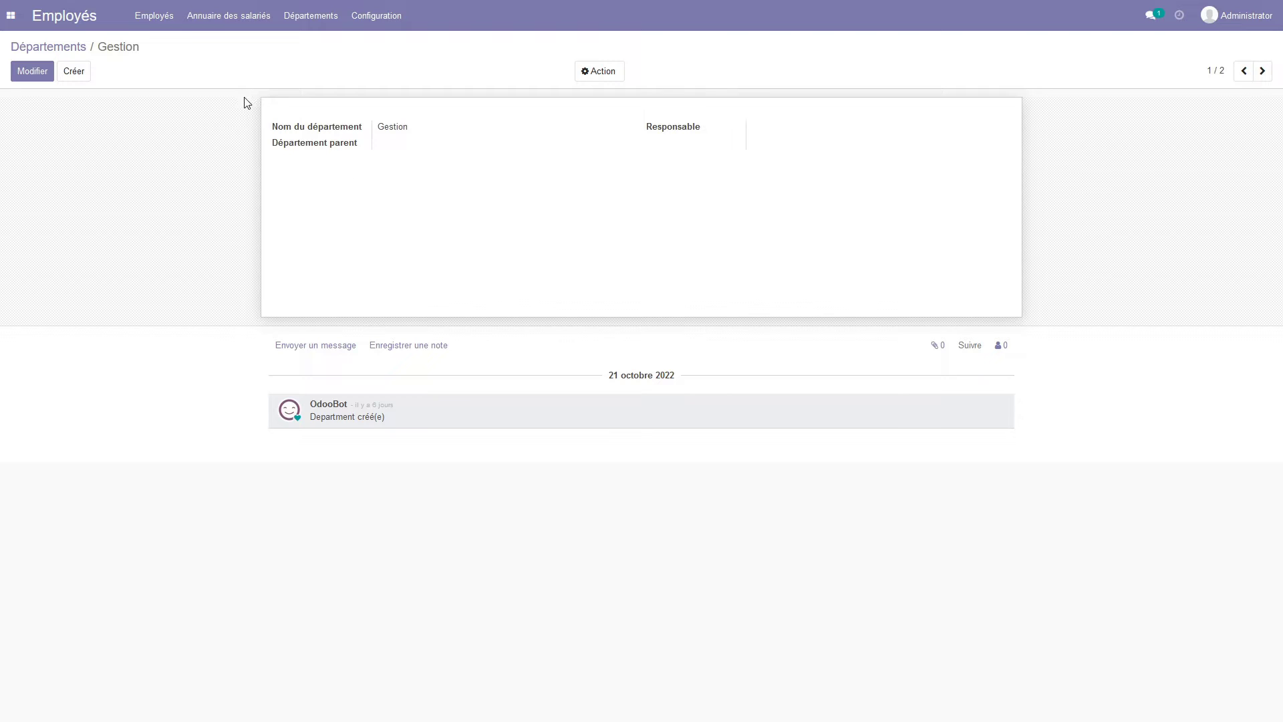
pyautogui.click(325, 20)
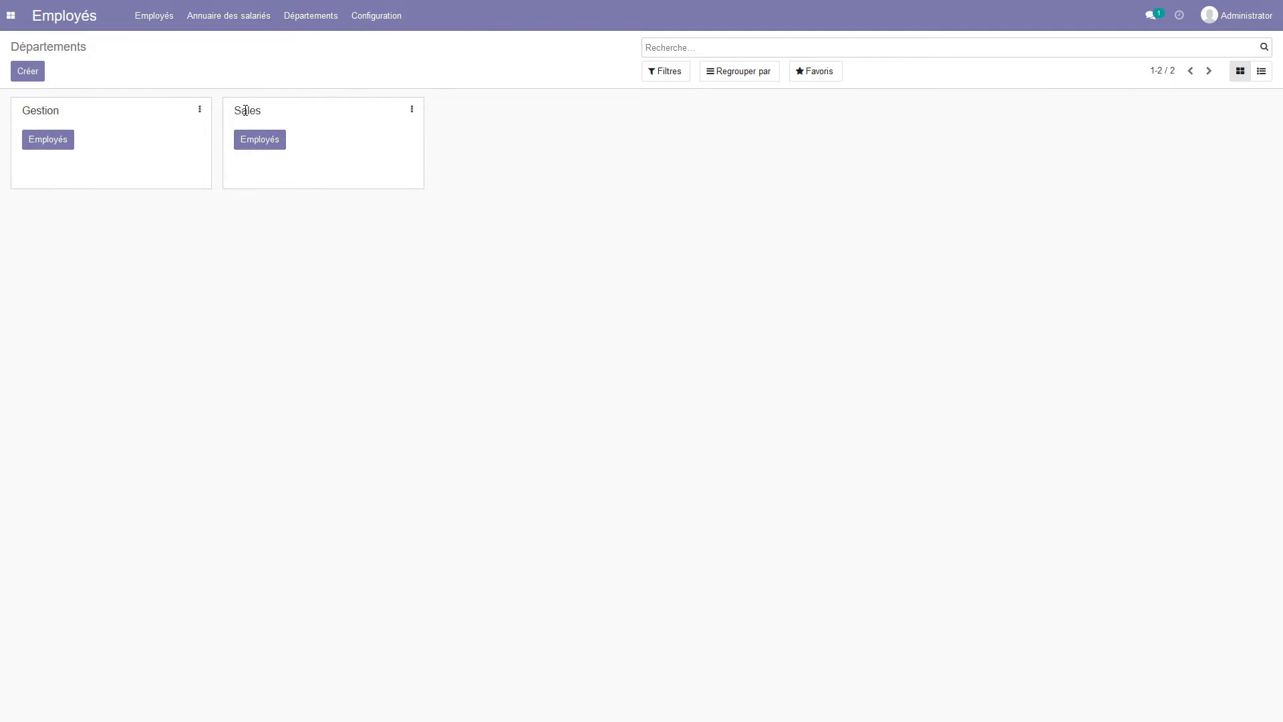
# - Rename the Sales department as Ventes, save it and return to the departments overview
pyautogui.click(367, 16)
pyautogui.click(389, 77)
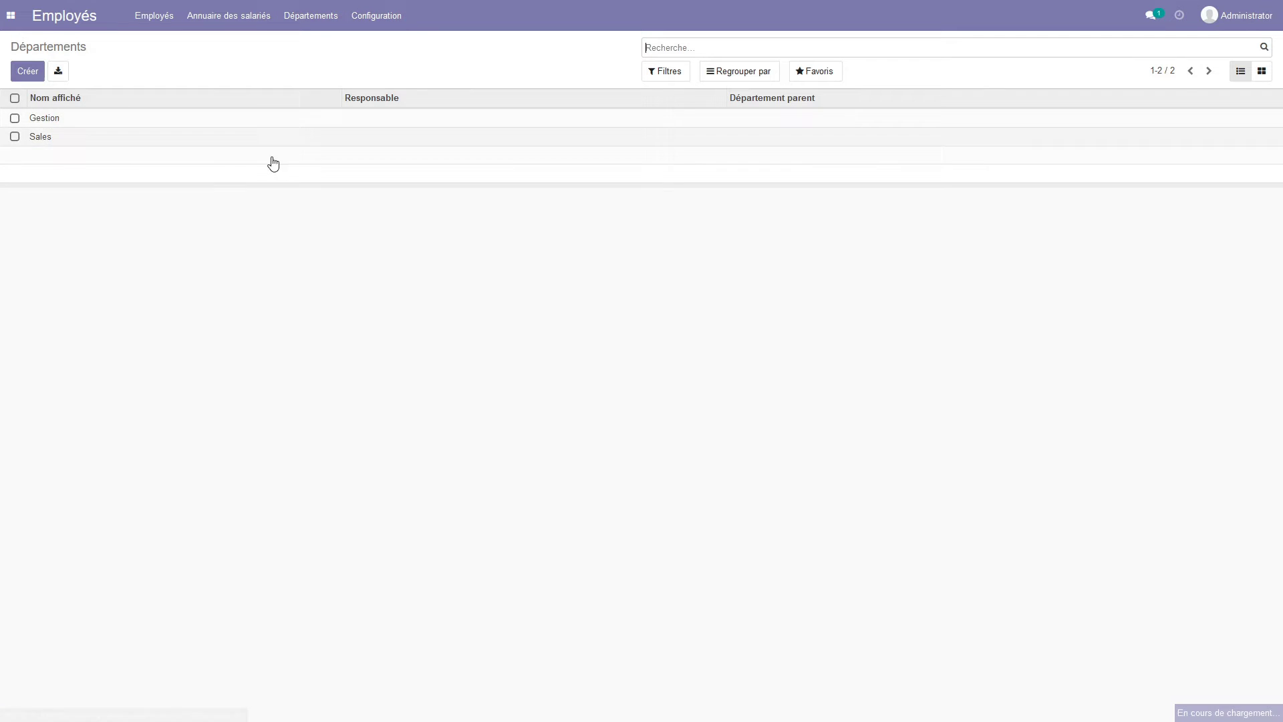
pyautogui.click(47, 139)
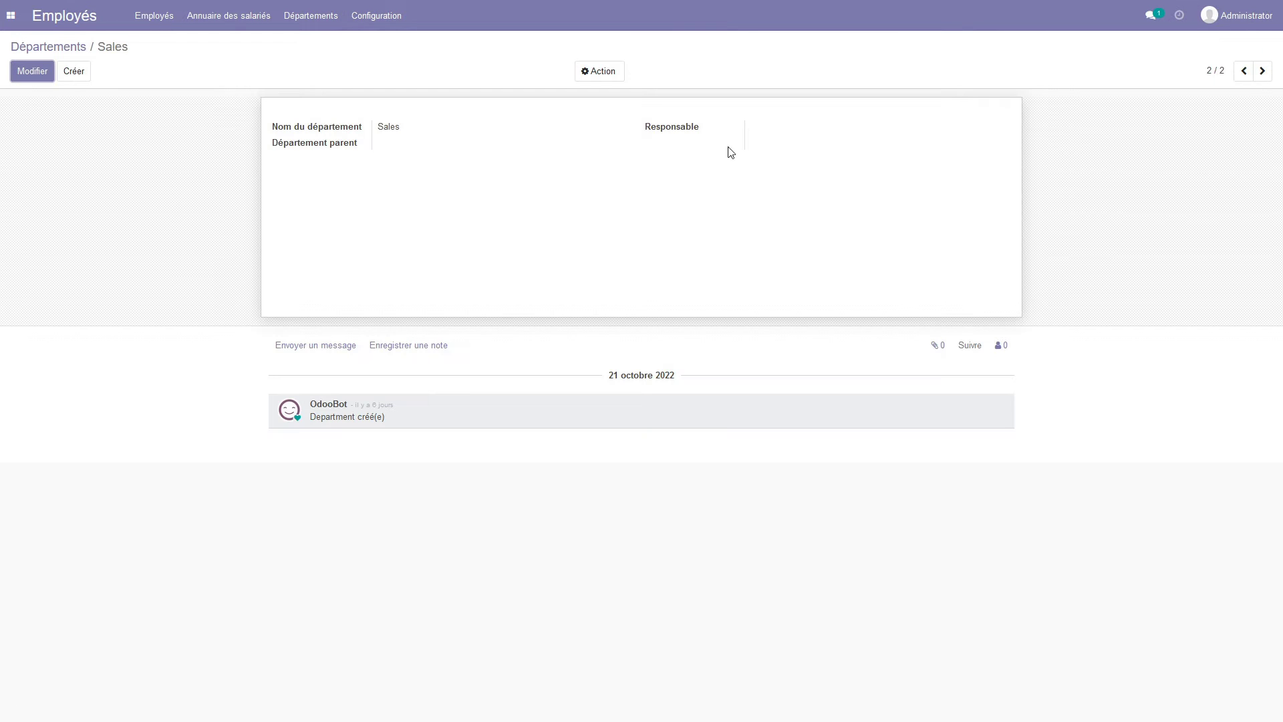
pyautogui.click(30, 73)
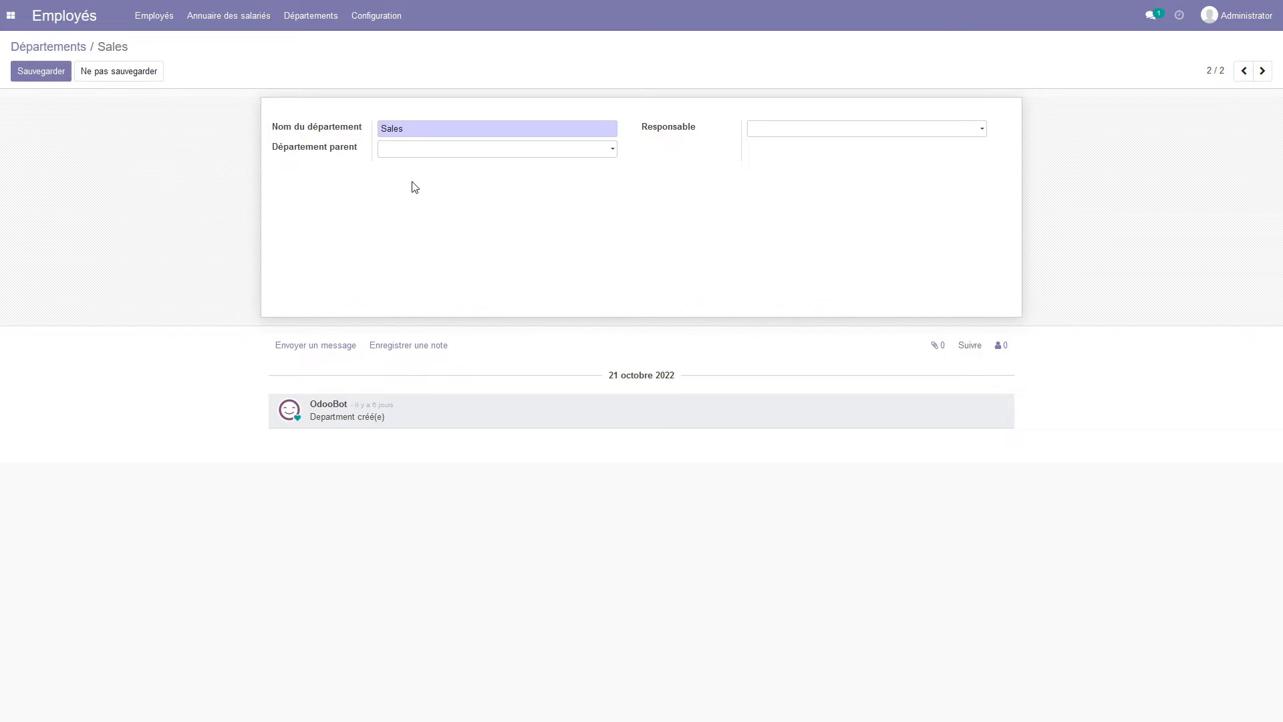
pyautogui.press('BackSpace')
pyautogui.press('BackSpace')
pyautogui.press('BackSpace')
pyautogui.write('Ventes')
pyautogui.click(59, 72)
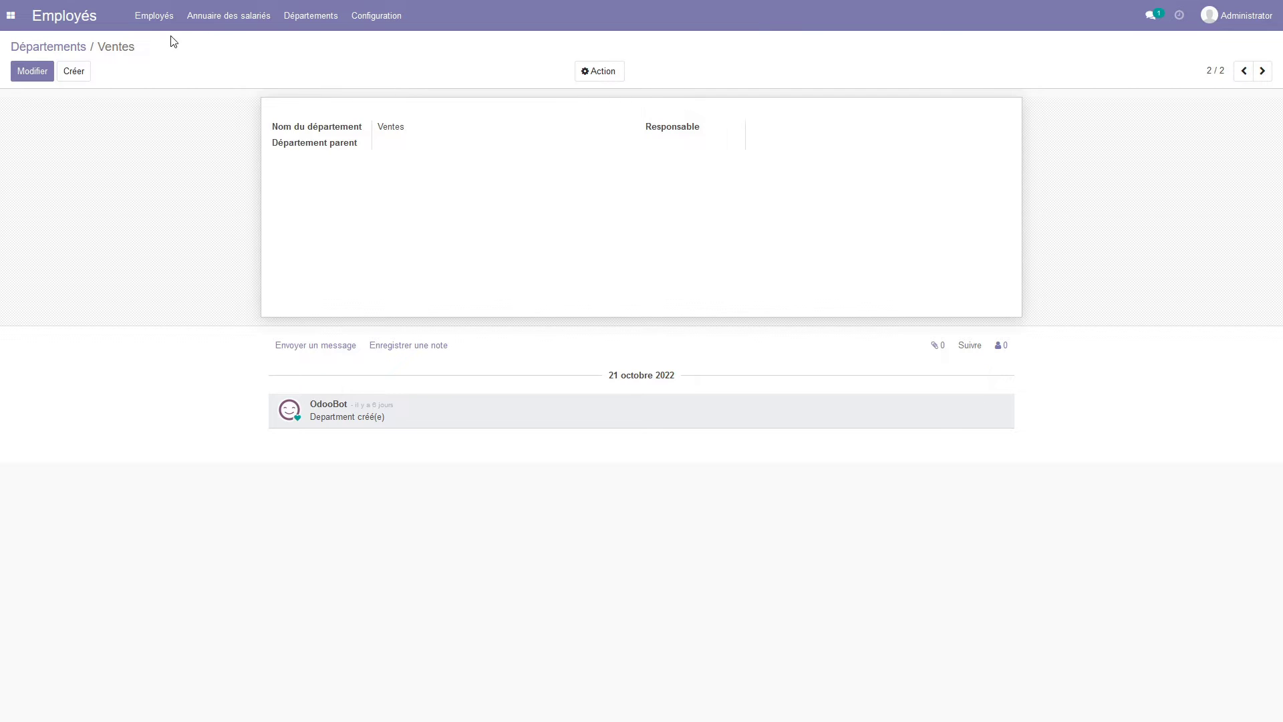
pyautogui.click(310, 18)
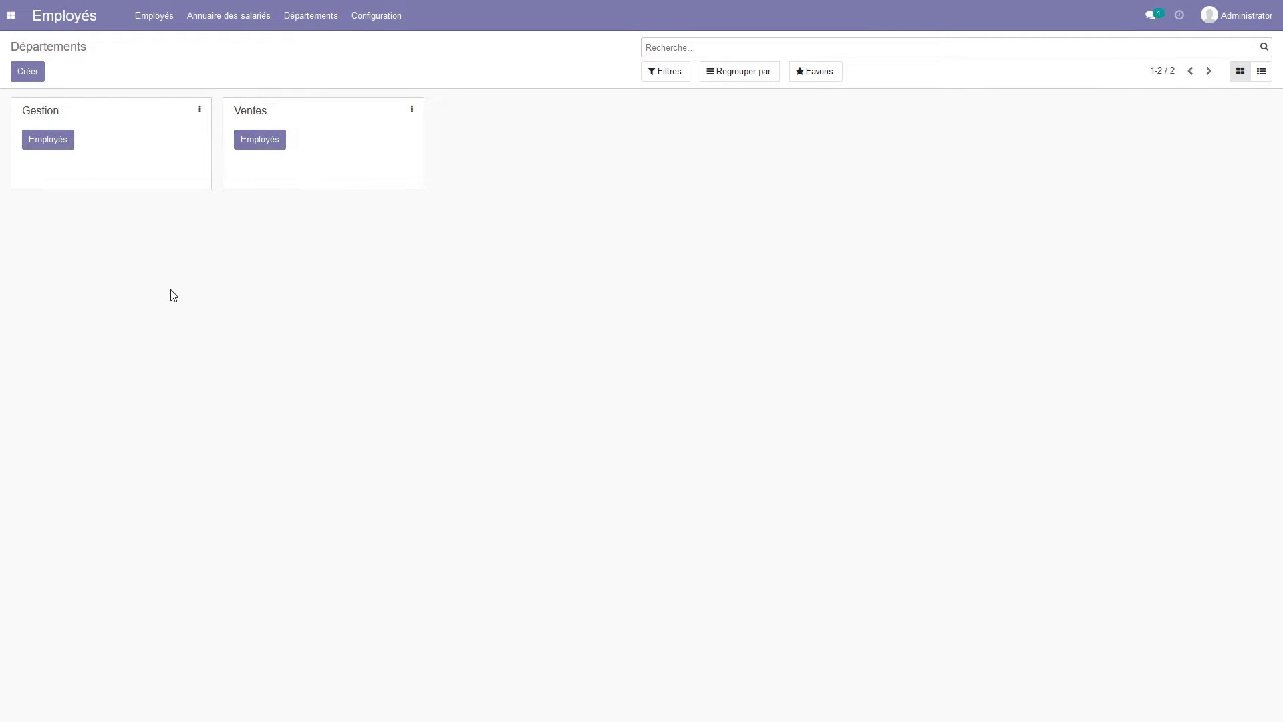
# - Go to the employees list and view a blank new-employee form, discarding it without saving
pyautogui.click(155, 28)
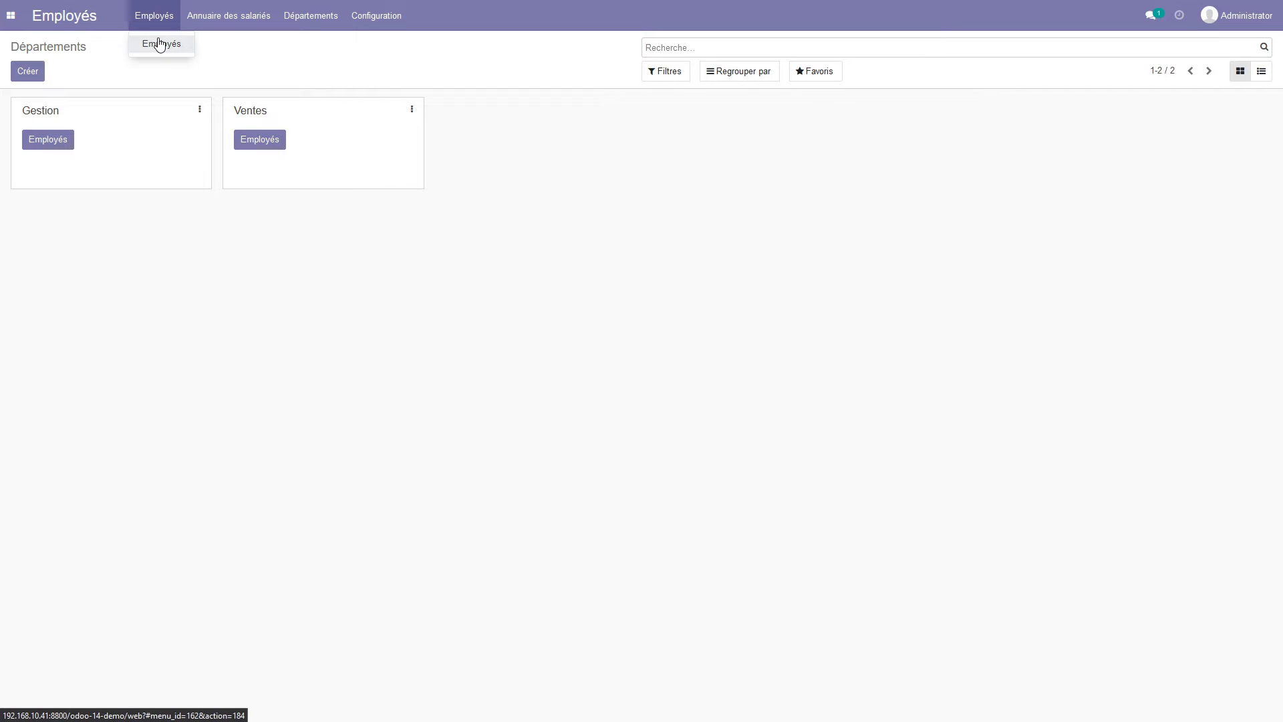
pyautogui.click(159, 45)
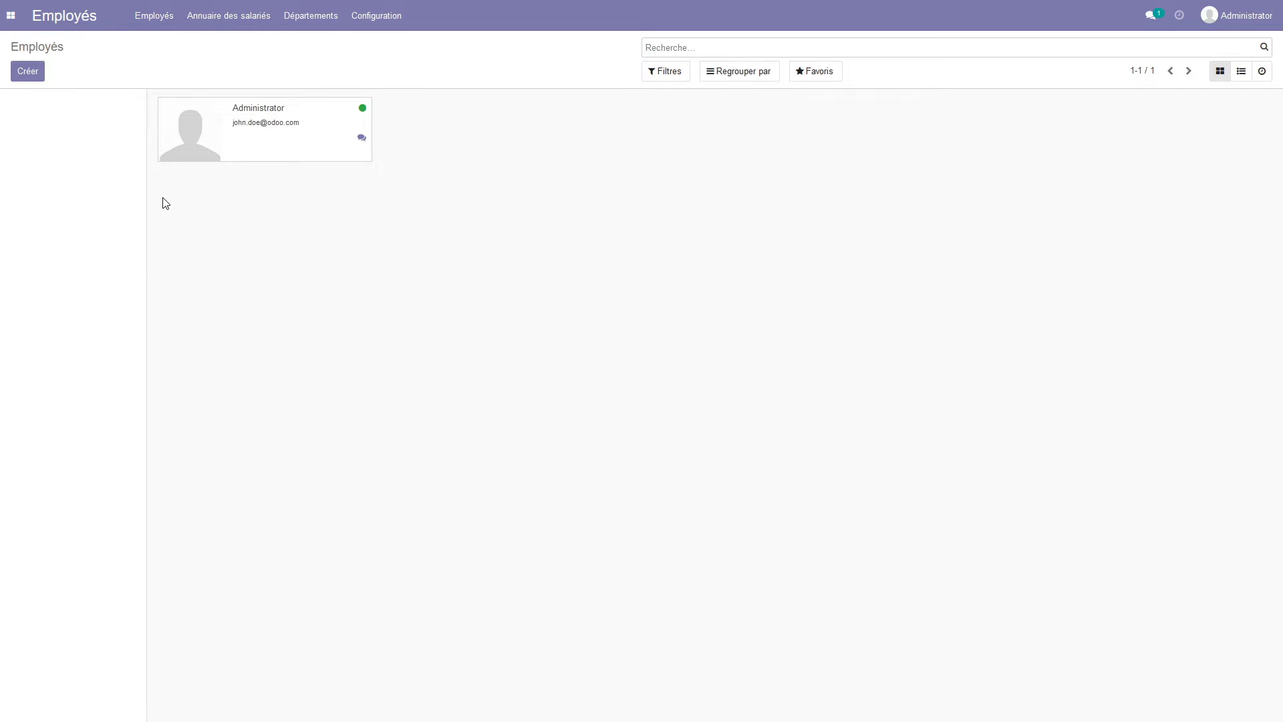
pyautogui.click(32, 82)
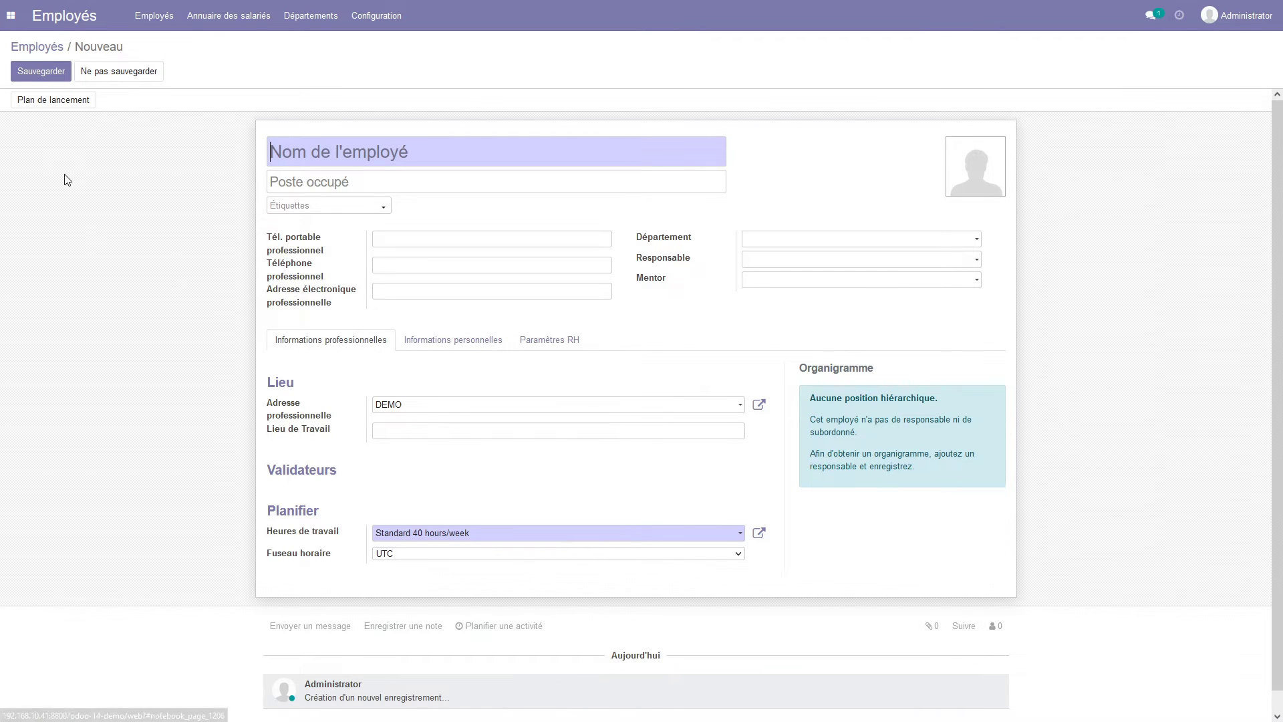
pyautogui.click(112, 80)
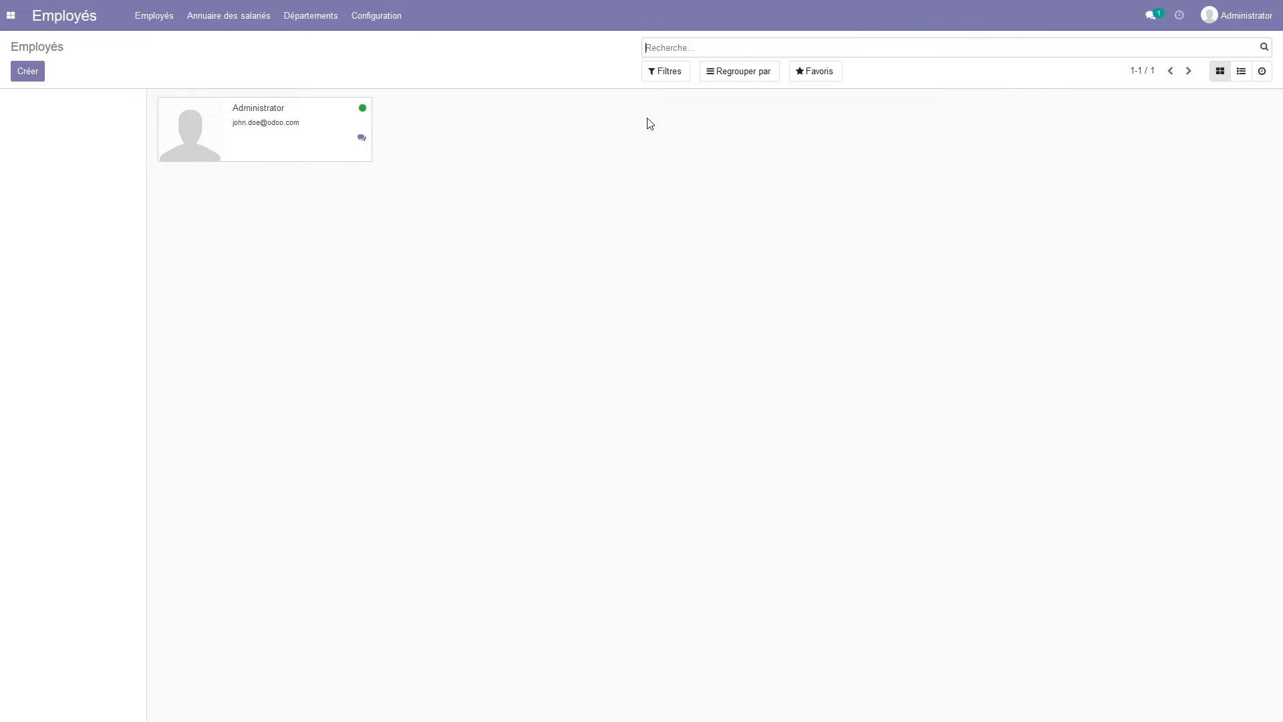
# - Open the file import page for employee records and read its CSV or Excel file instruction
pyautogui.click(821, 79)
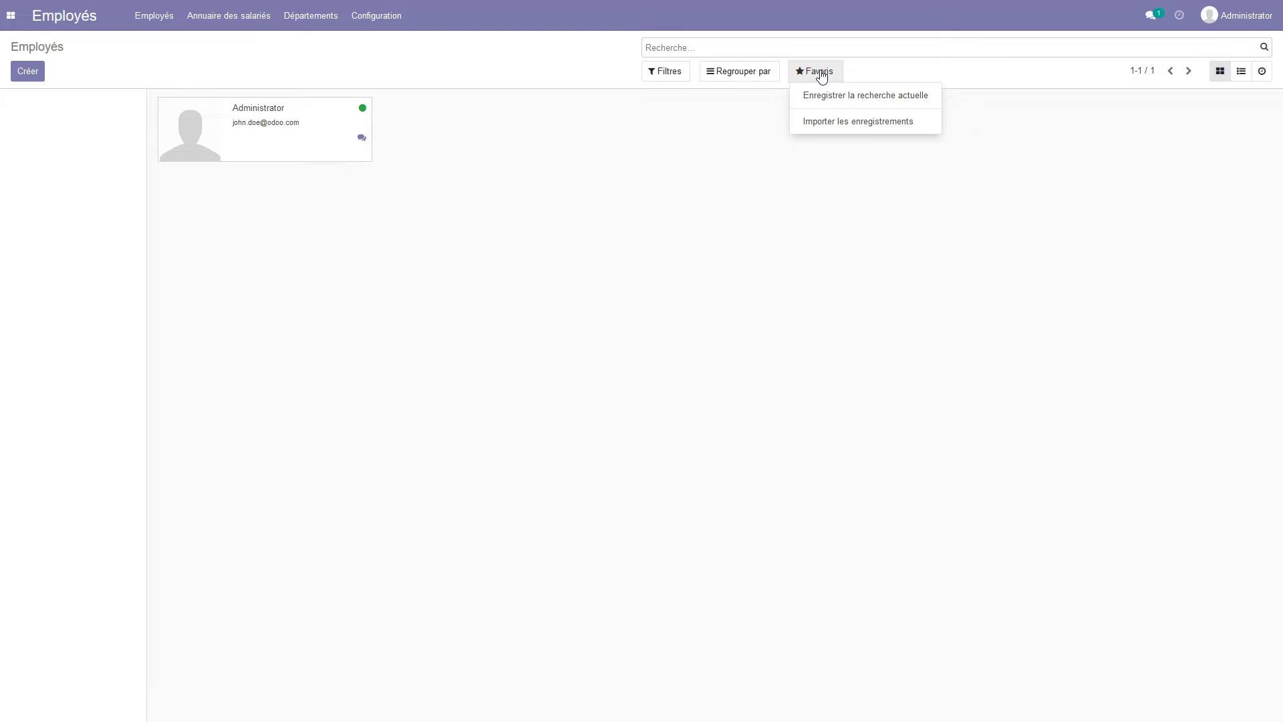
pyautogui.click(841, 127)
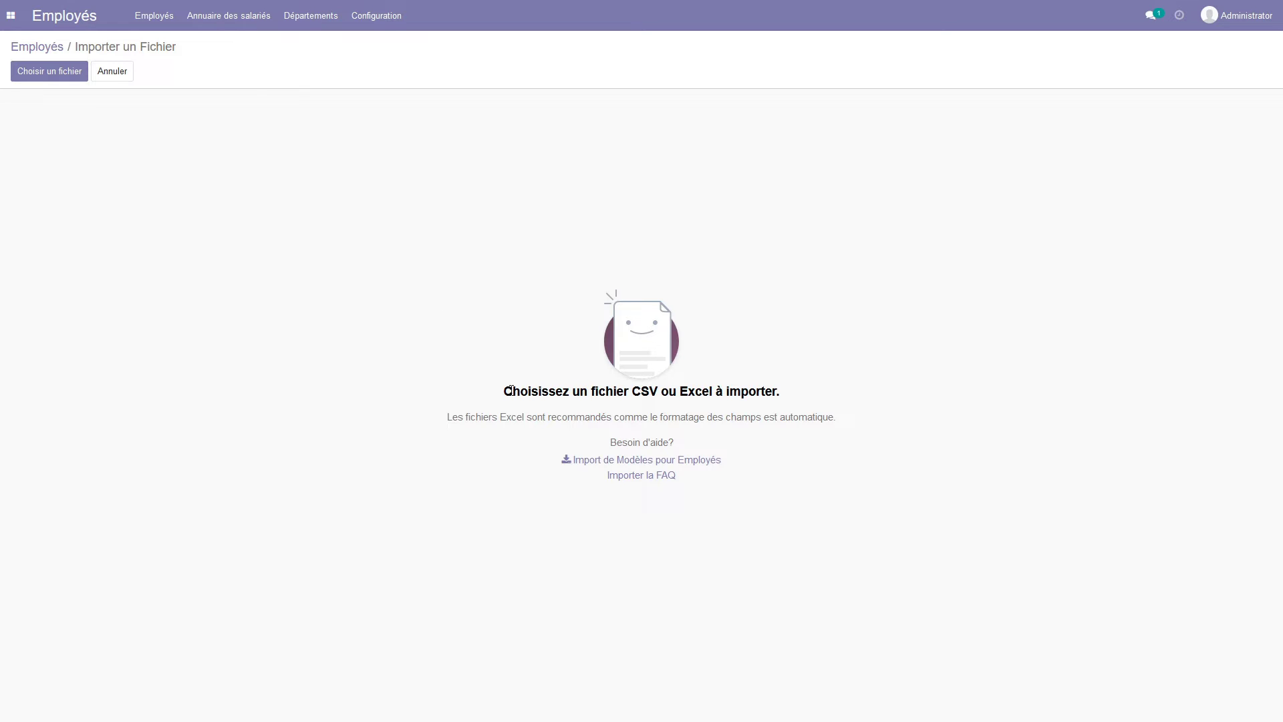
pyautogui.moveTo(542, 391); pyautogui.dragTo(677, 392)
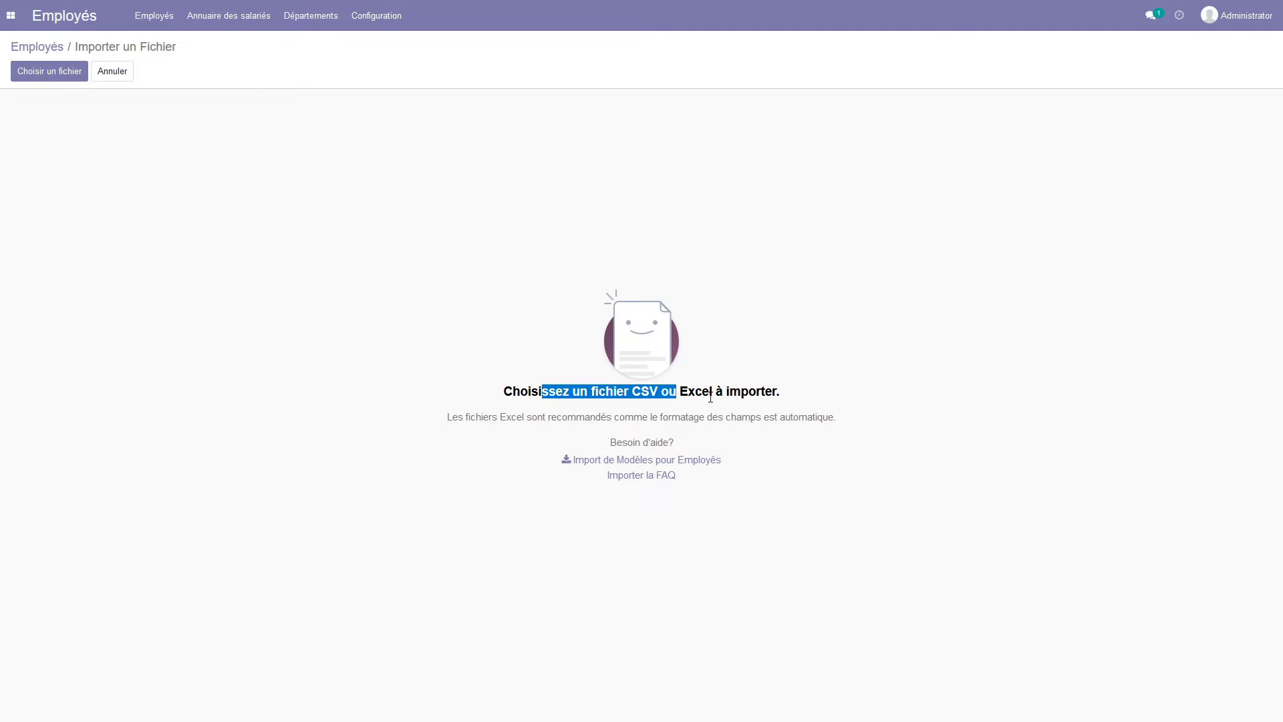
pyautogui.click(710, 397)
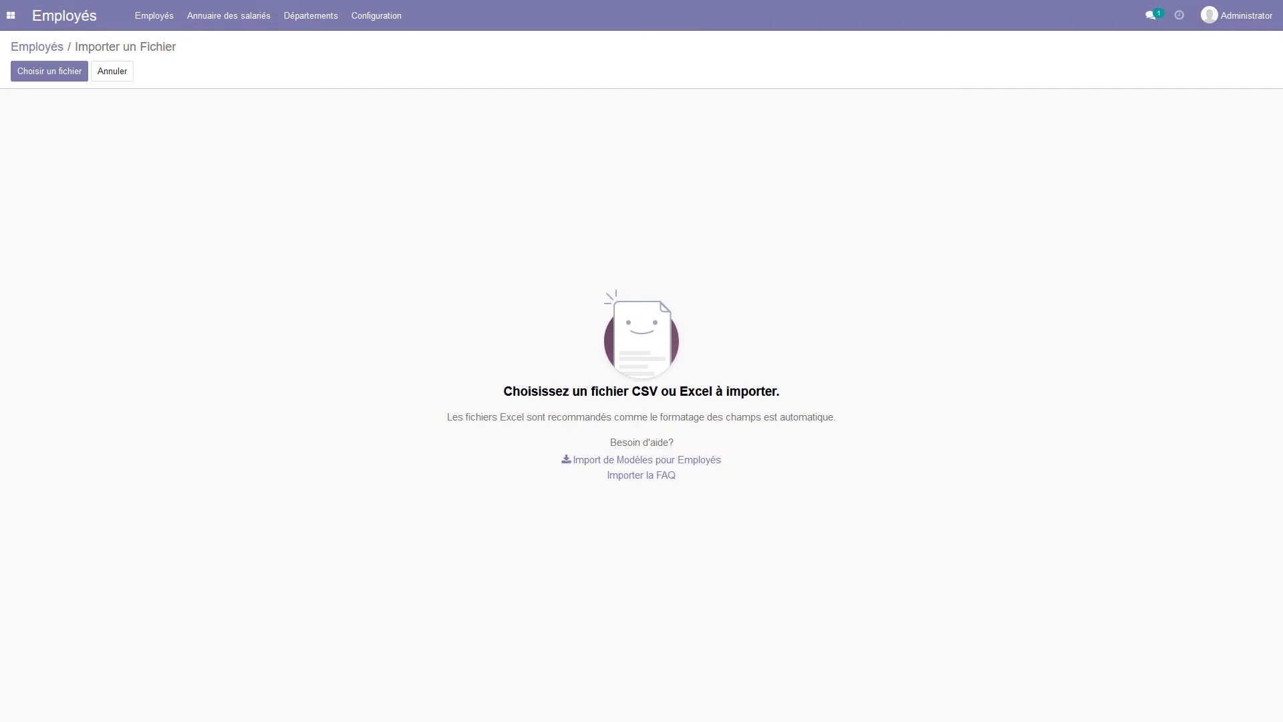
# - Switch to LibreOffice Calc, check the Department column entries in hr_employee.csv, and close the file
pyautogui.hotkey('alt', 'Tab')
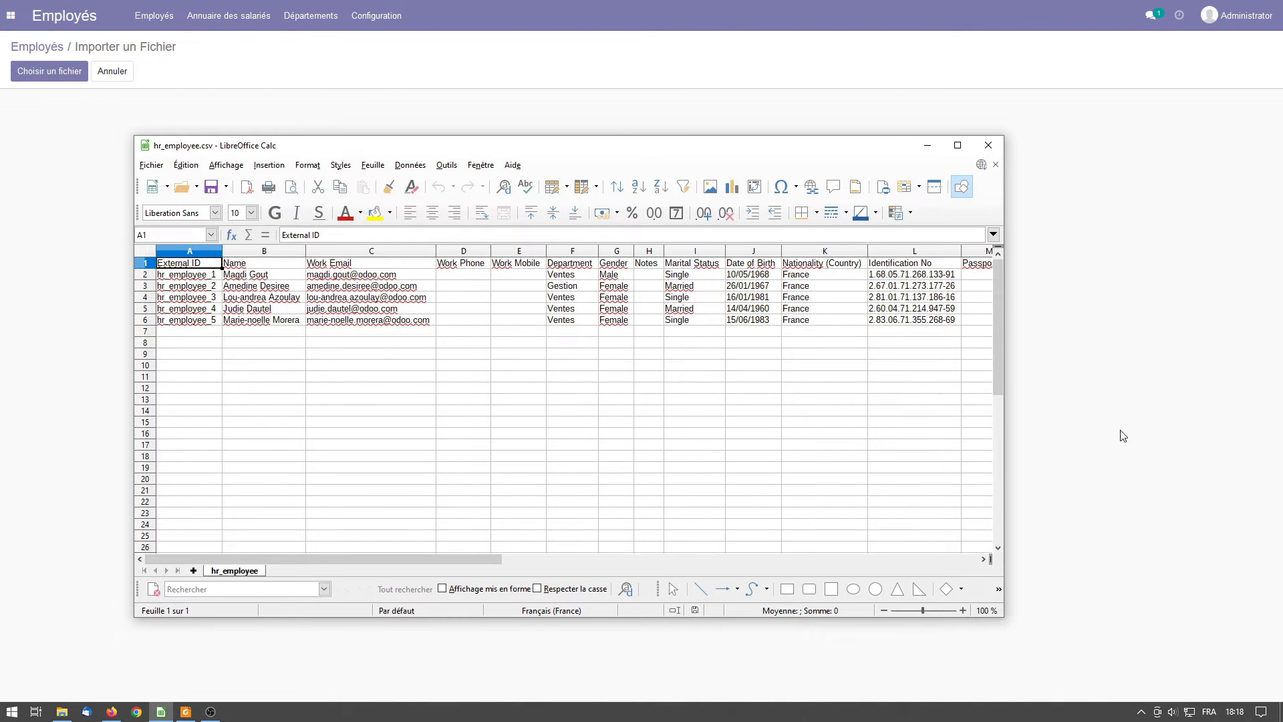
pyautogui.click(571, 277)
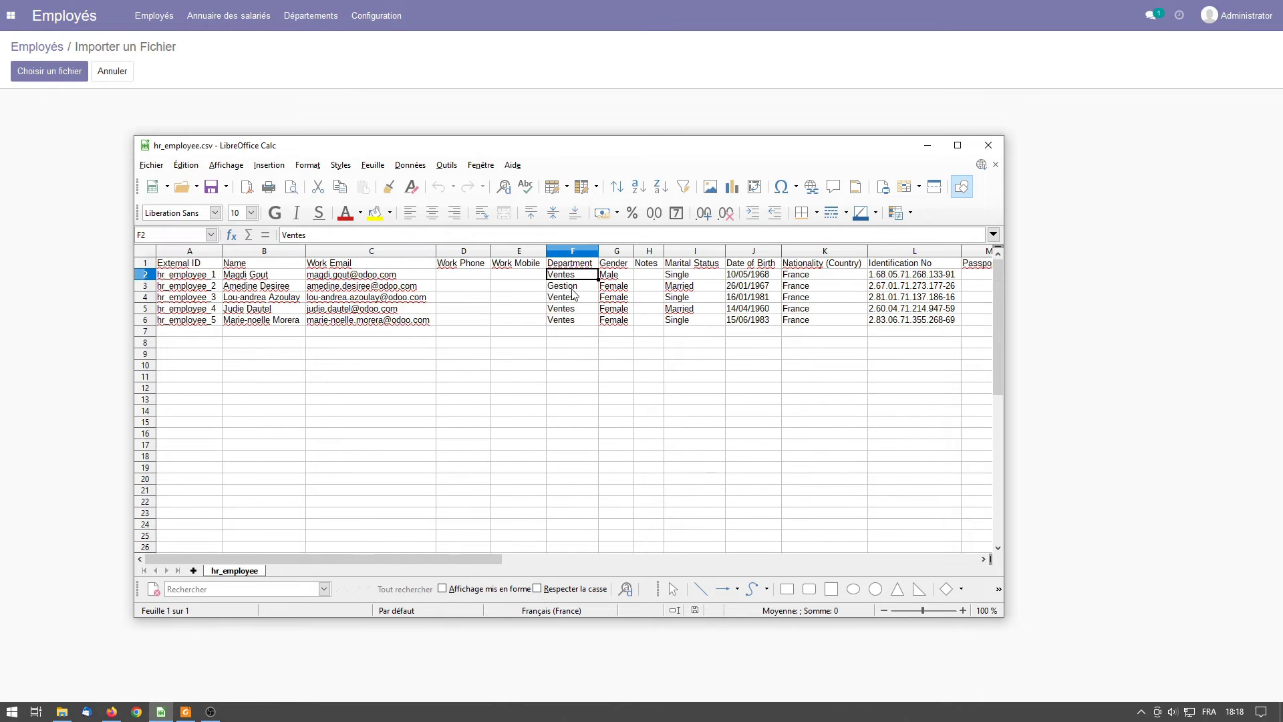
pyautogui.click(572, 289)
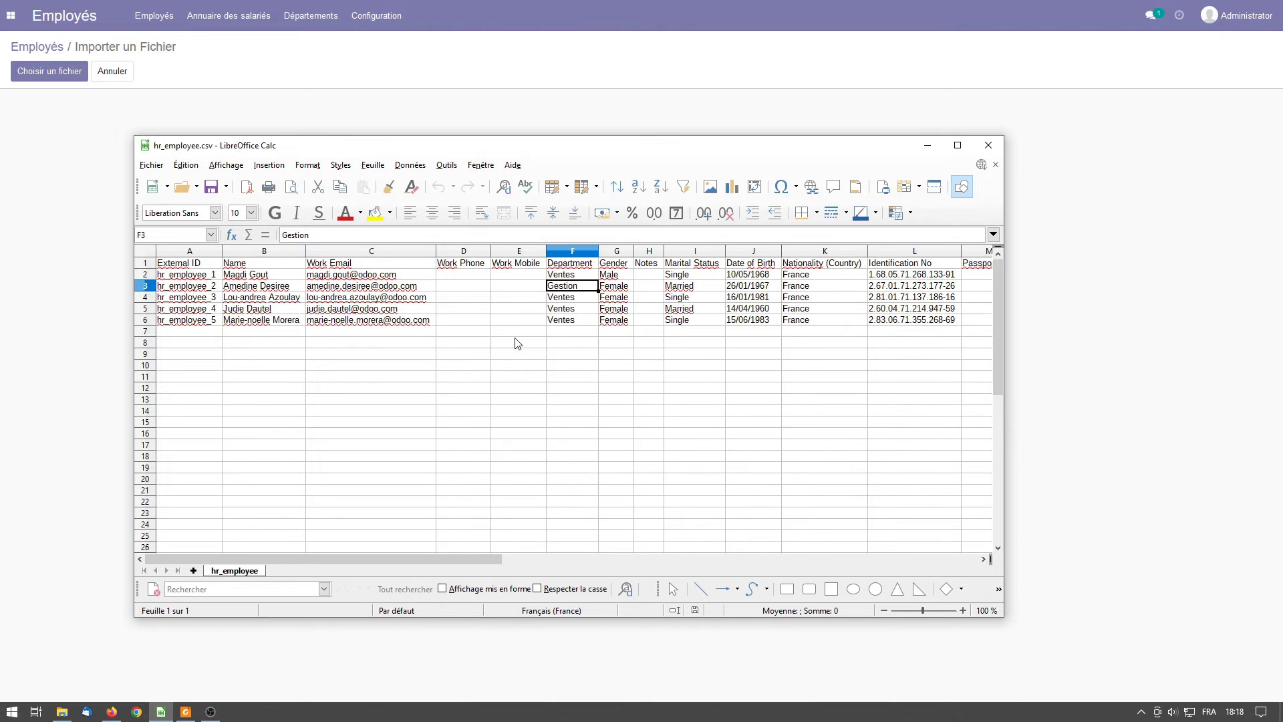
pyautogui.click(988, 146)
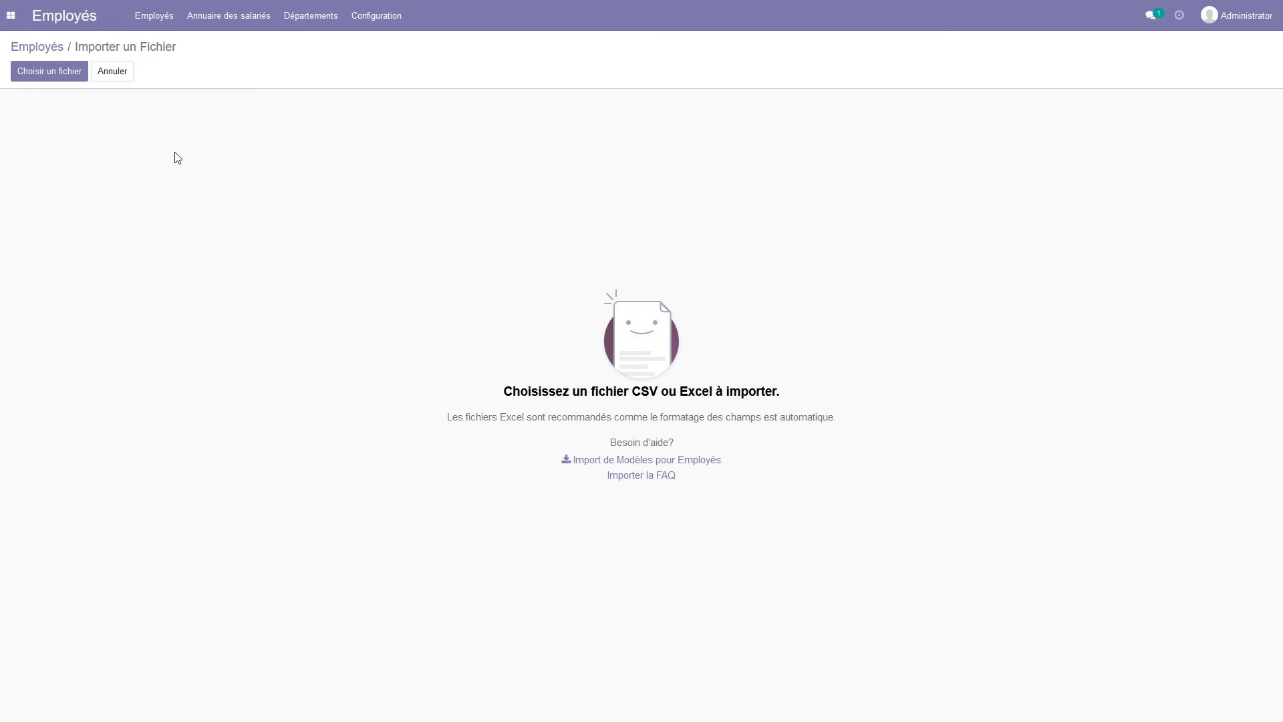
# - Load hr_employee.csv as the import file, test its column mapping and import the employee records
pyautogui.click(49, 72)
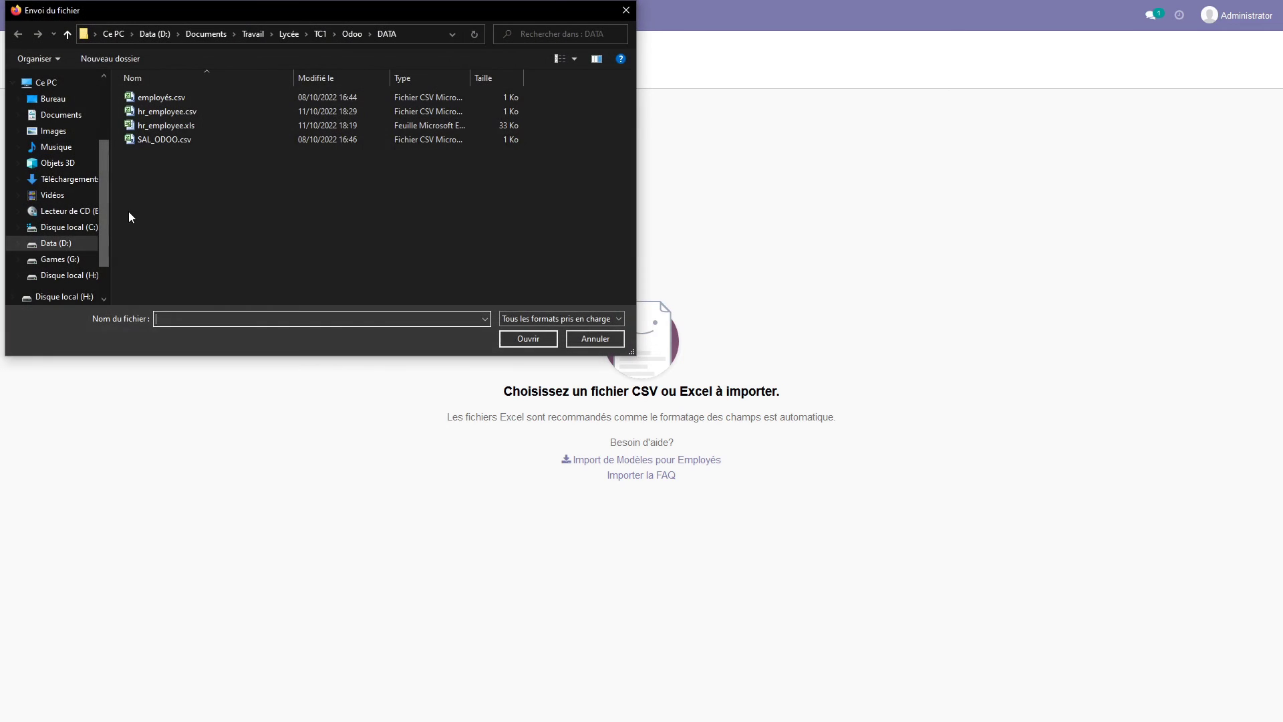
pyautogui.doubleClick(167, 112)
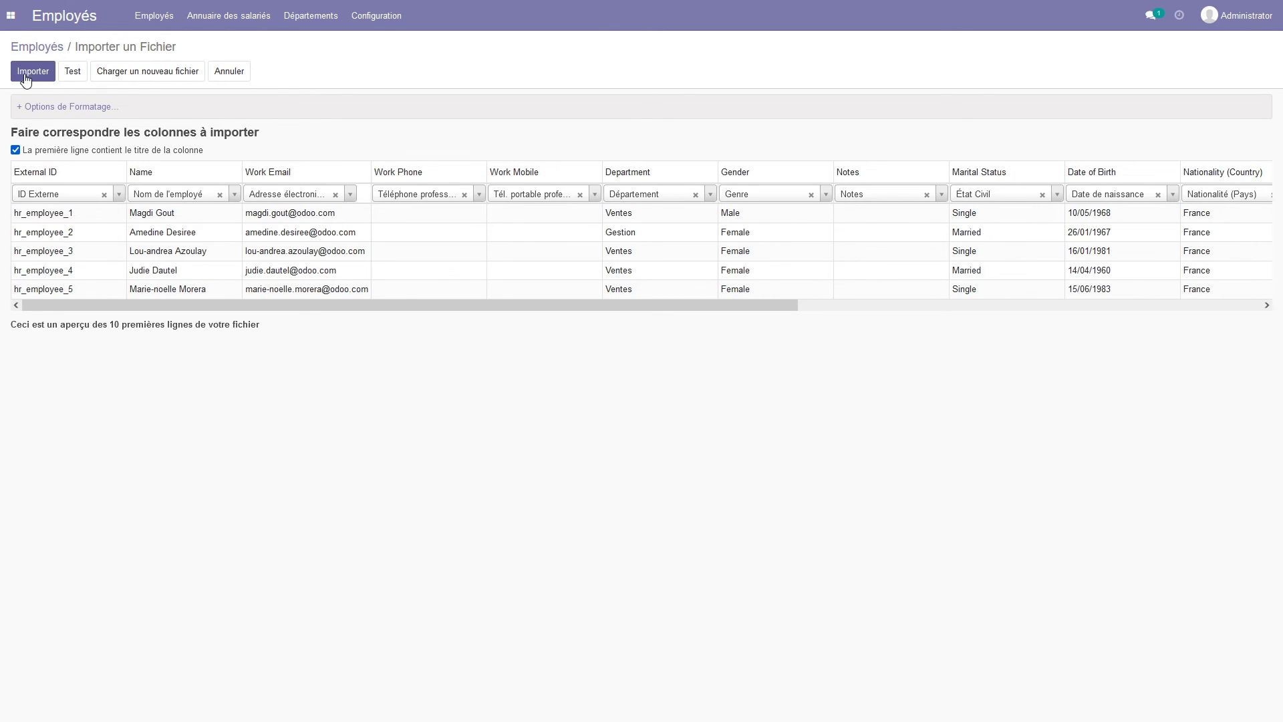
pyautogui.click(68, 74)
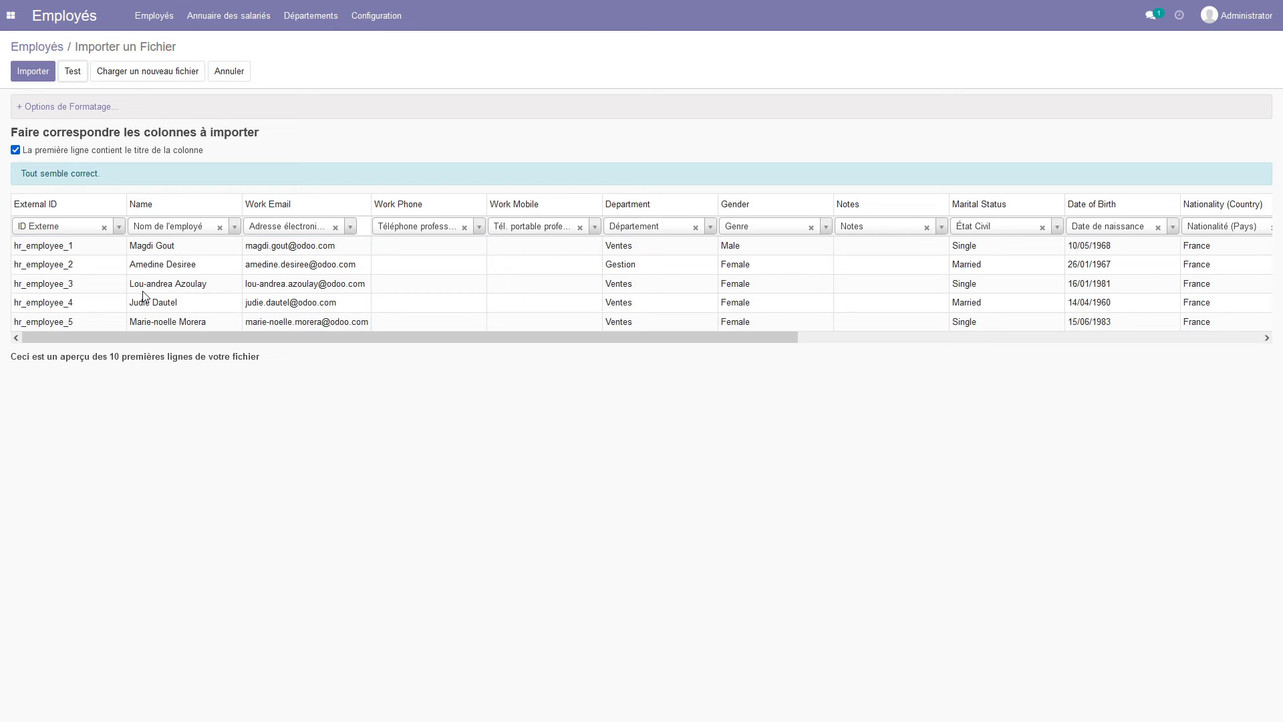
pyautogui.click(42, 73)
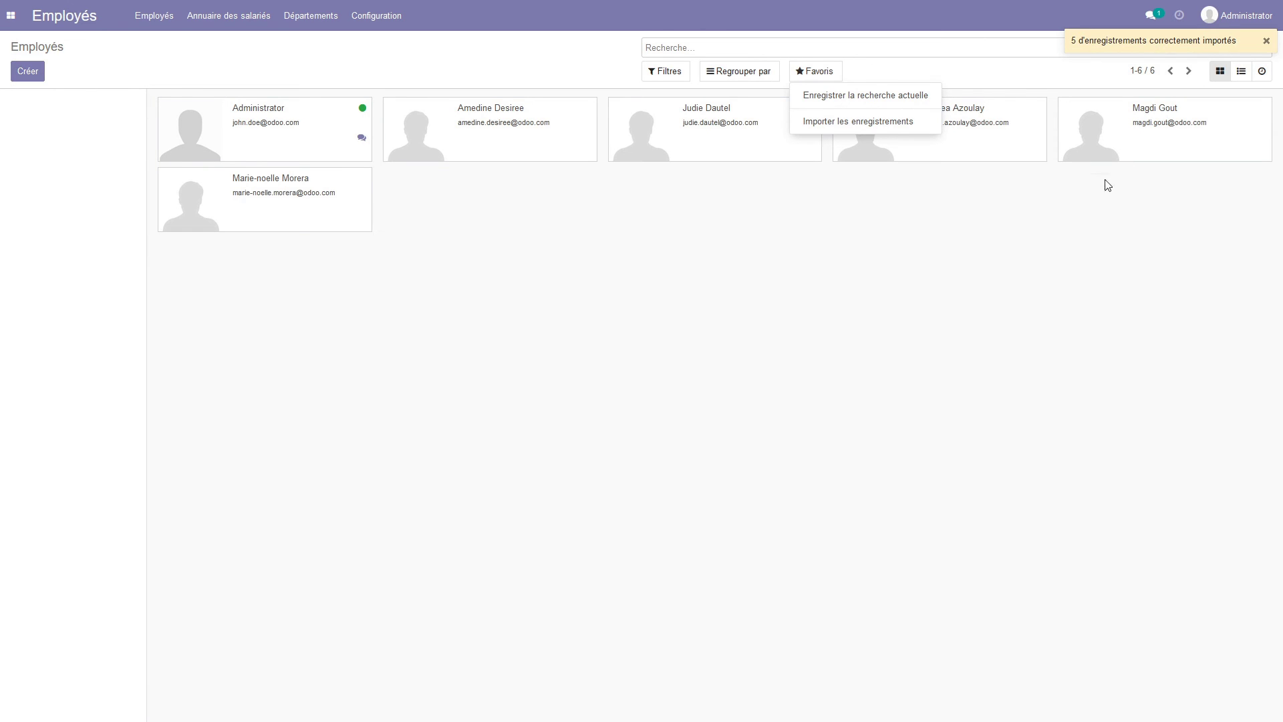
pyautogui.click(625, 308)
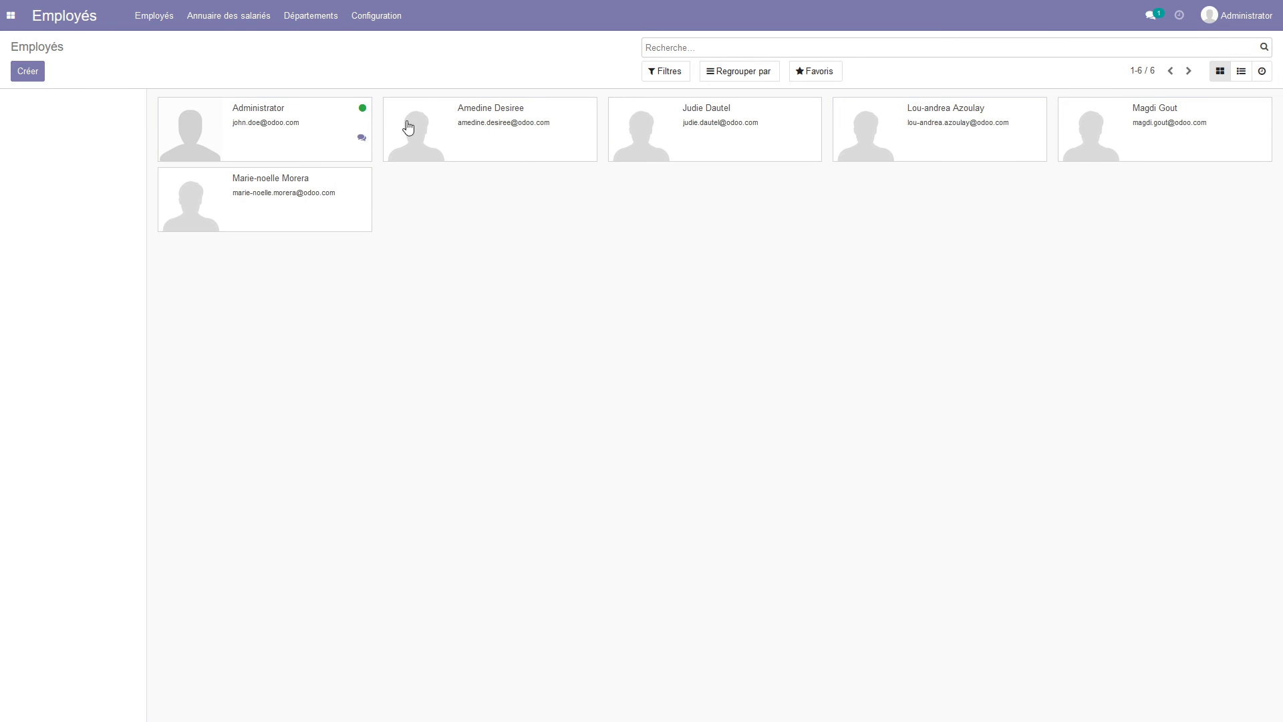
# - View the employees assigned to the Gestion and Ventes departments, and return to the full employees list
pyautogui.click(312, 18)
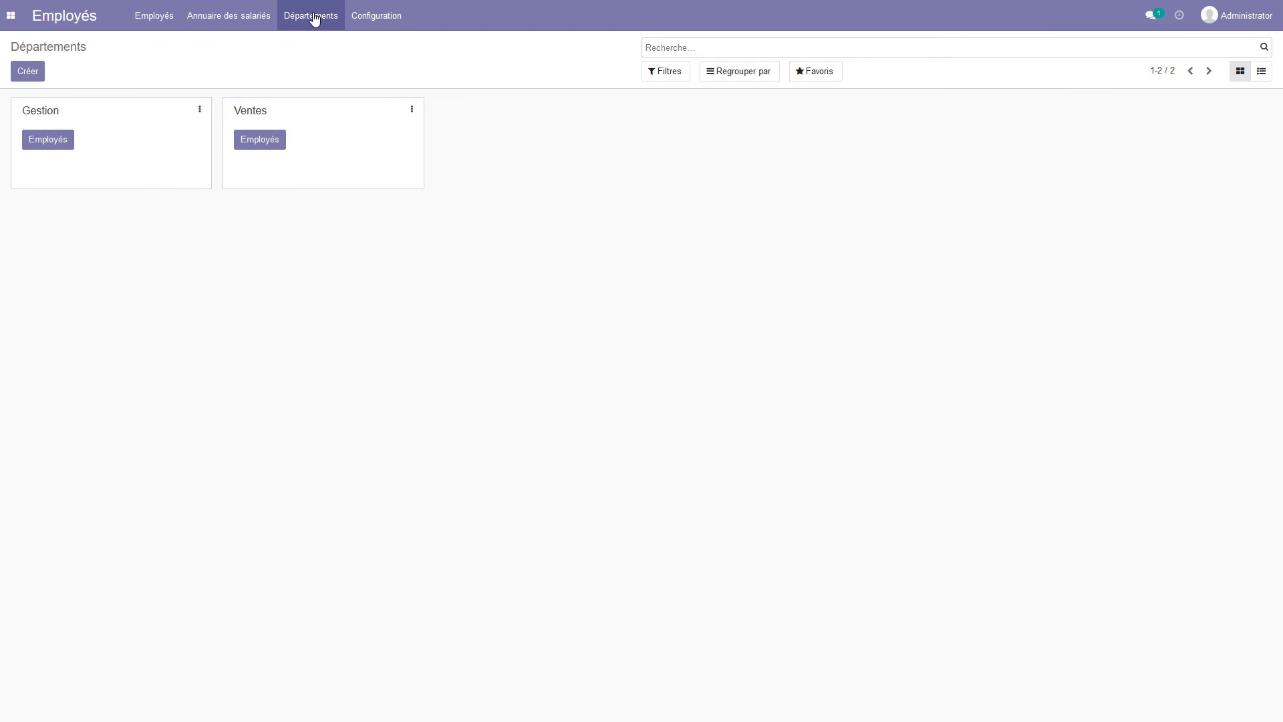
pyautogui.click(57, 144)
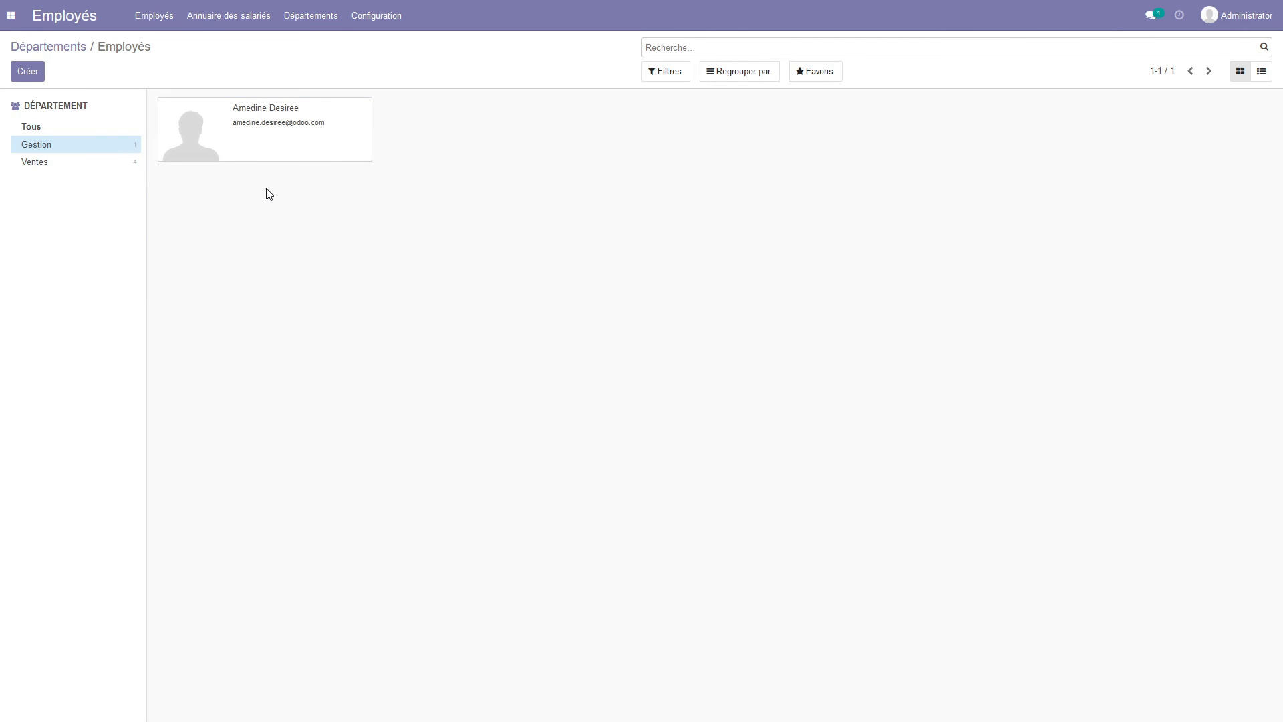
pyautogui.click(310, 15)
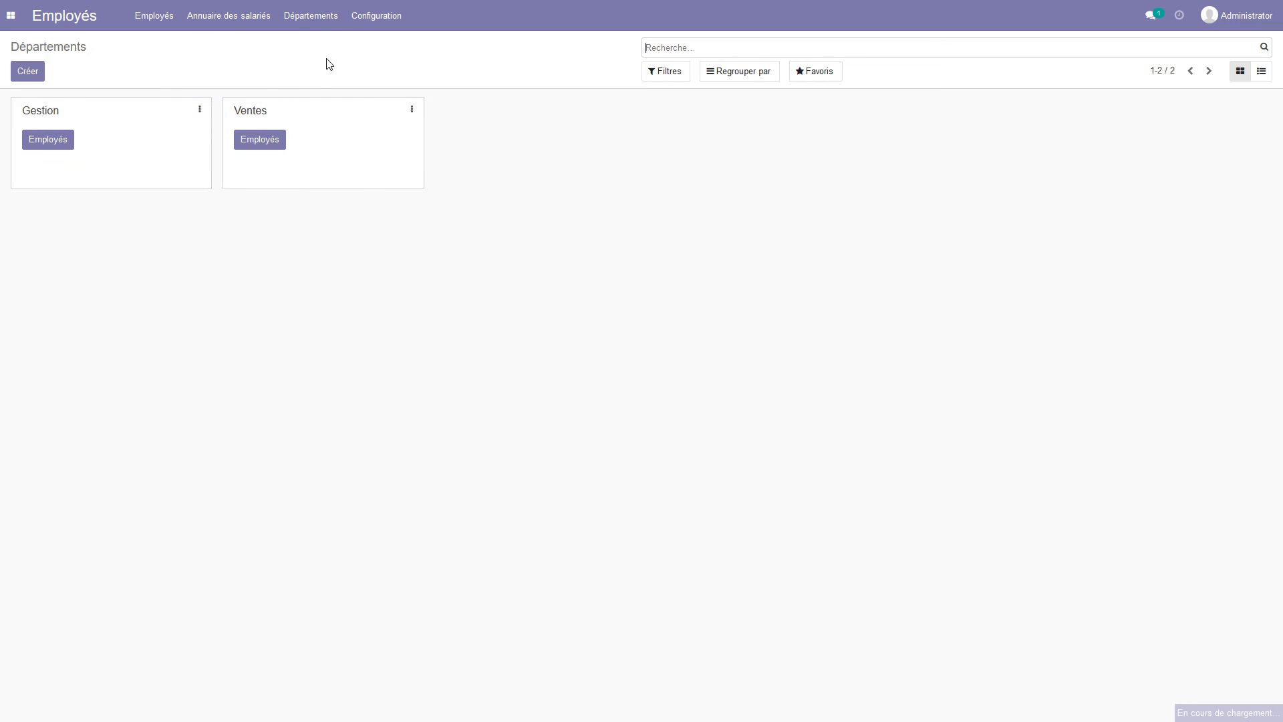
pyautogui.click(280, 145)
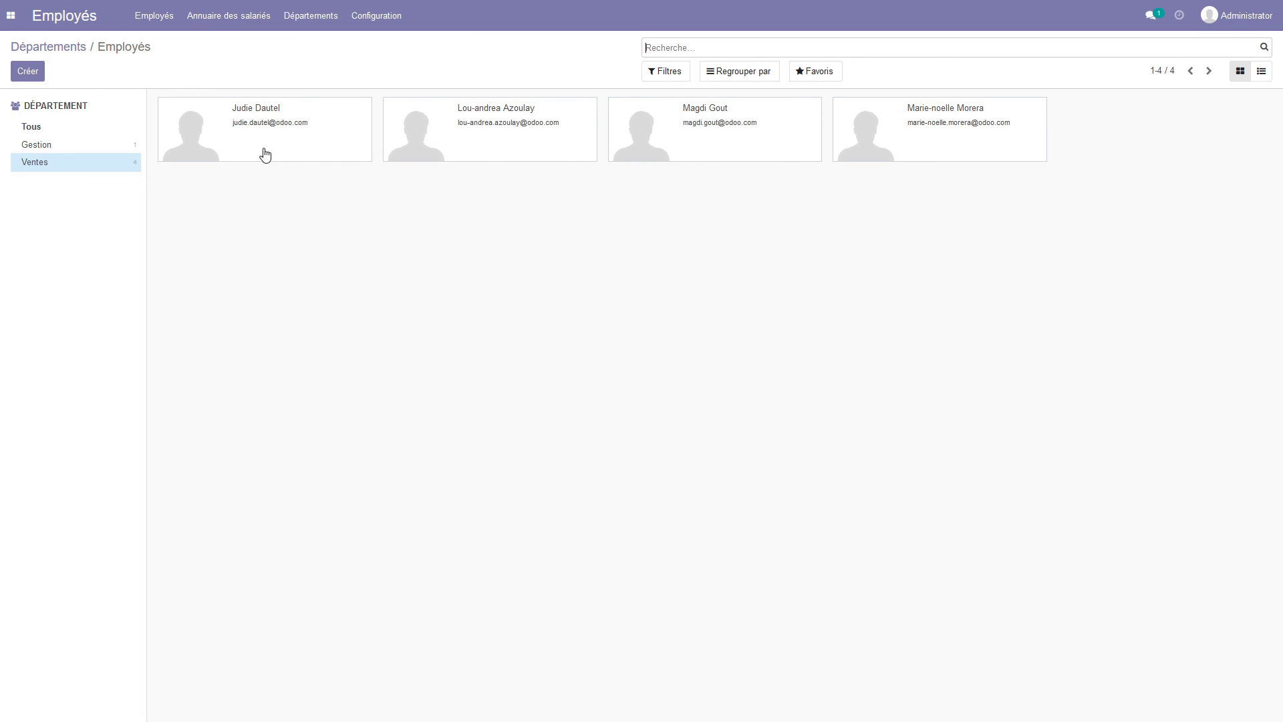
pyautogui.click(165, 27)
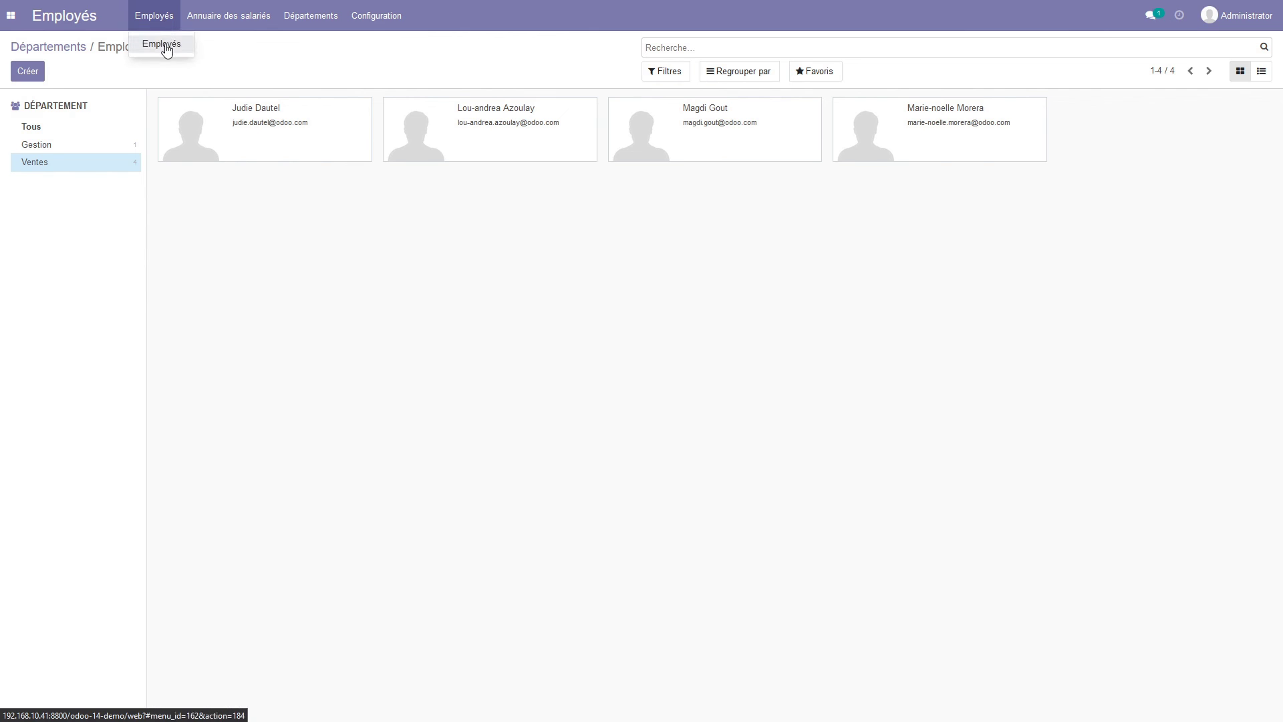
pyautogui.click(163, 45)
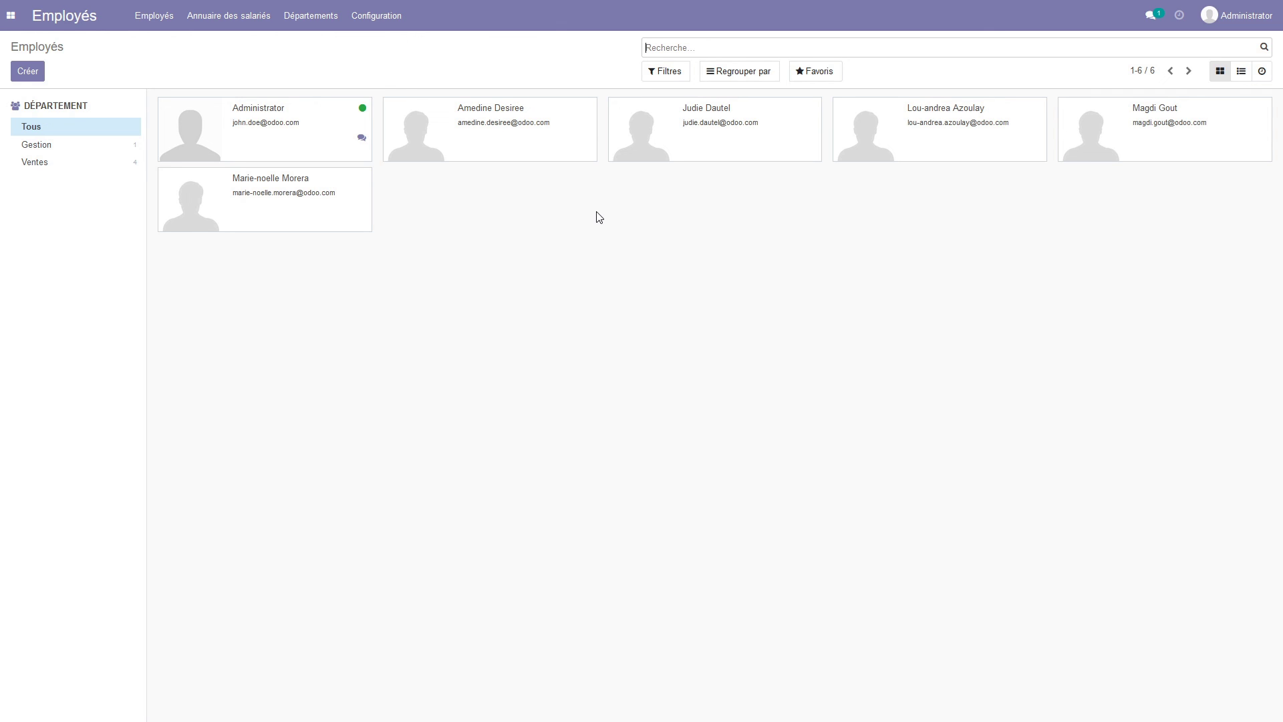
# - Go to the departments overview and bring up its options for saving the search or importing records
pyautogui.click(314, 16)
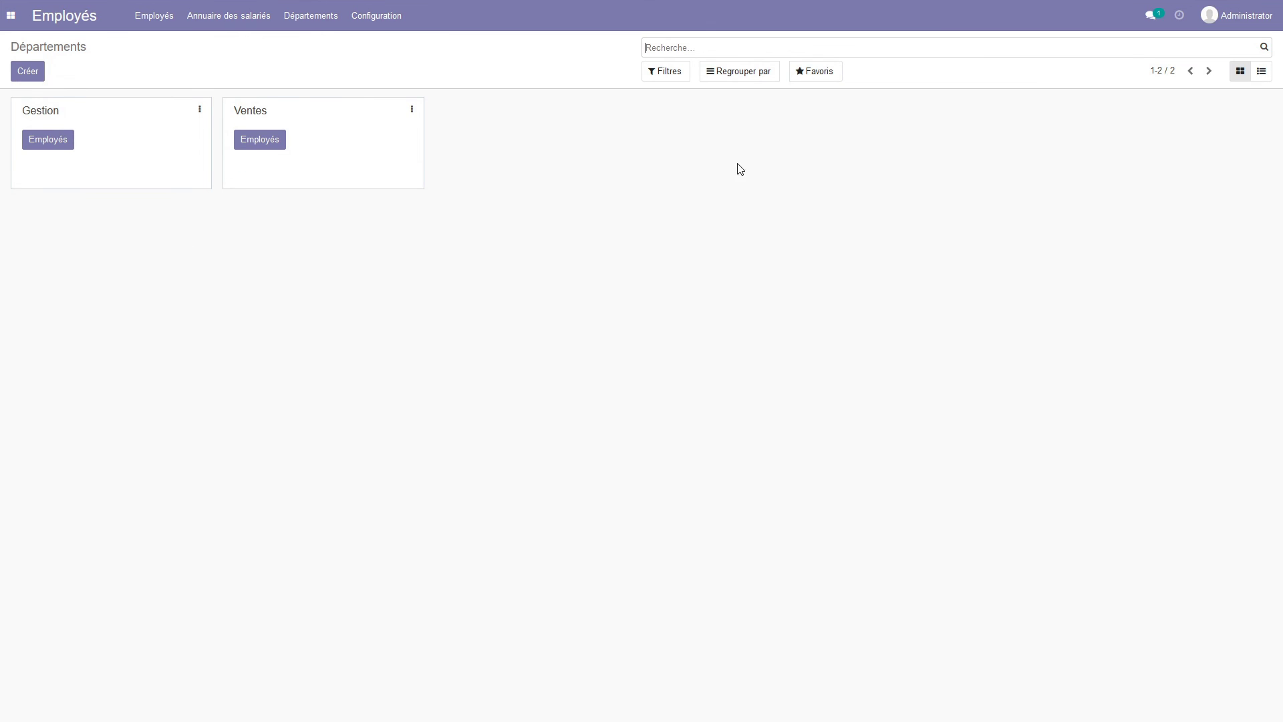
pyautogui.click(830, 79)
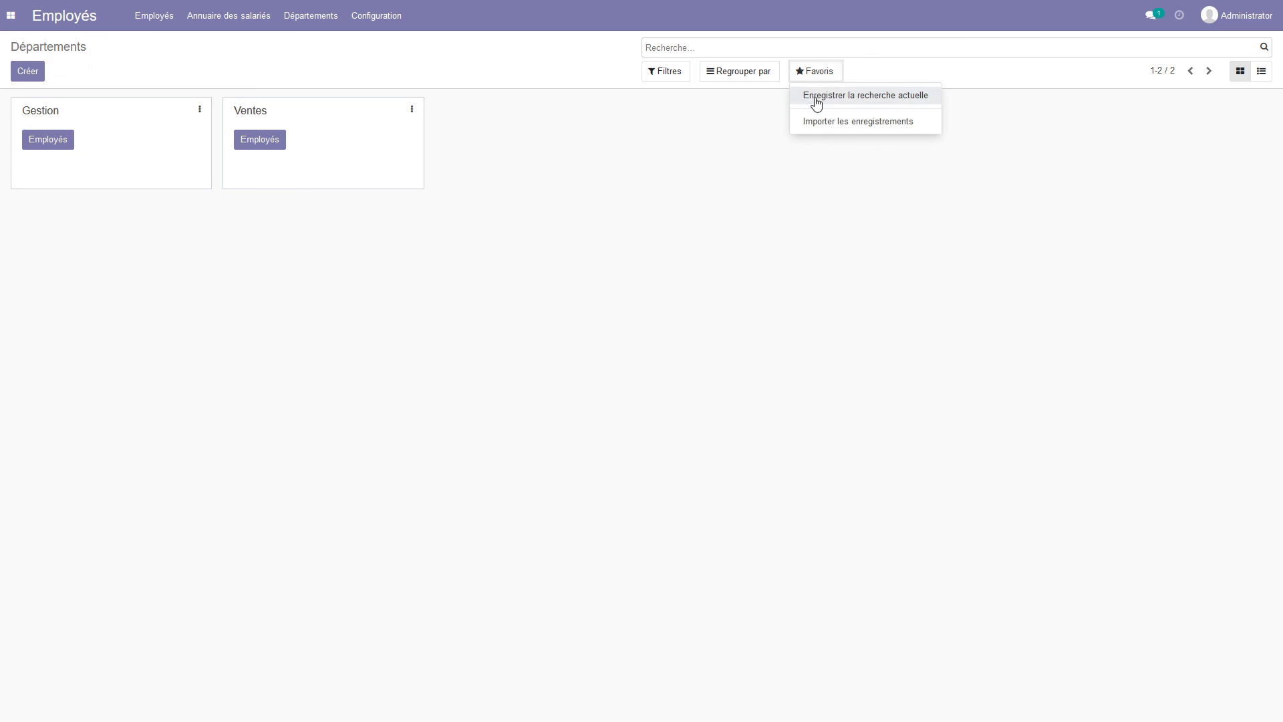